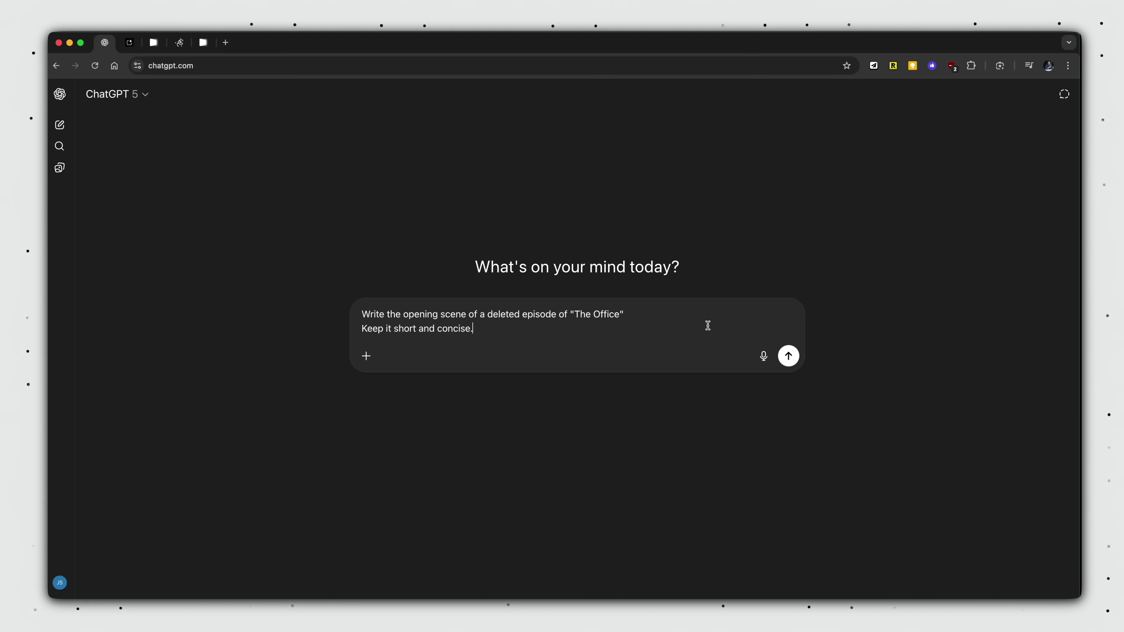
Step: Get a short opening scene for a deleted The Office episode, then 'Ok. Write the next scene'
key("Return")
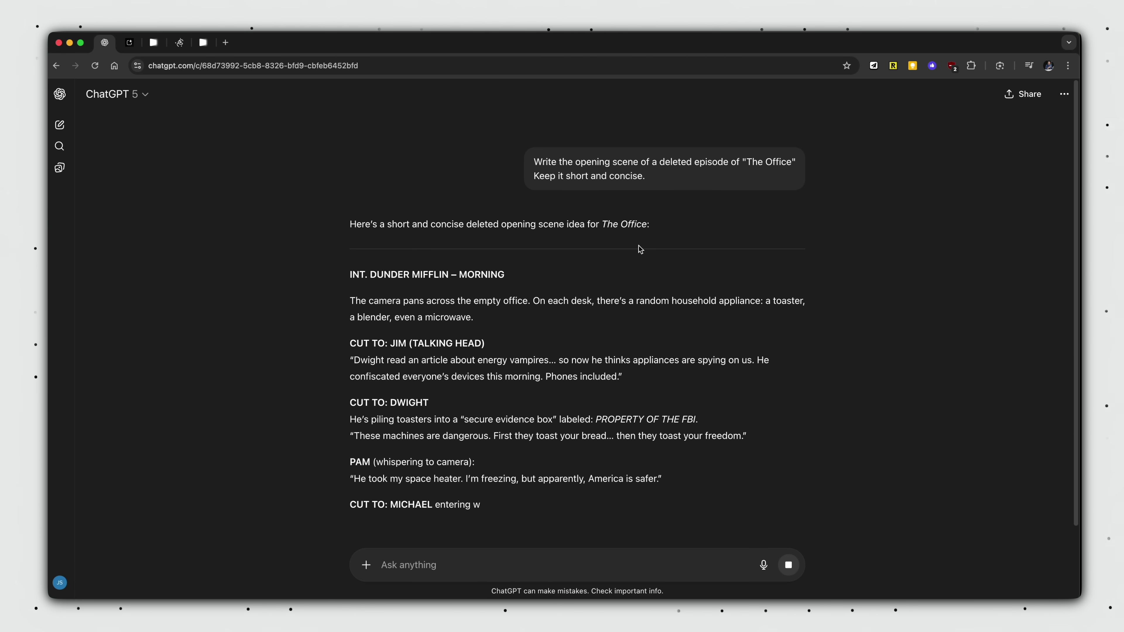
scroll(636, 274, "down", 2)
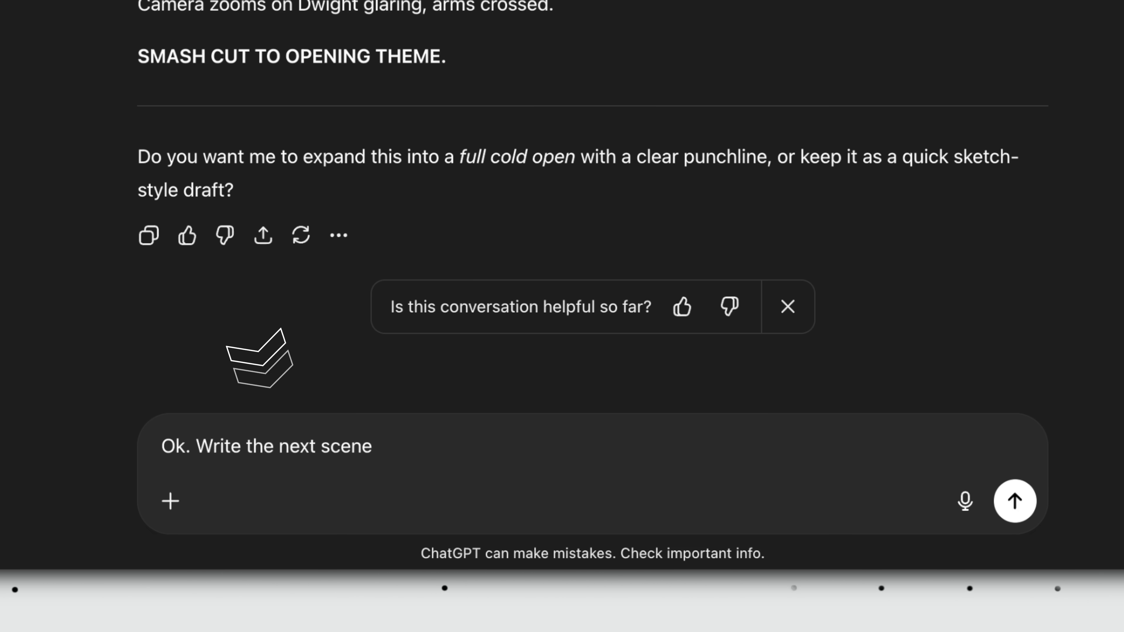
key("Return")
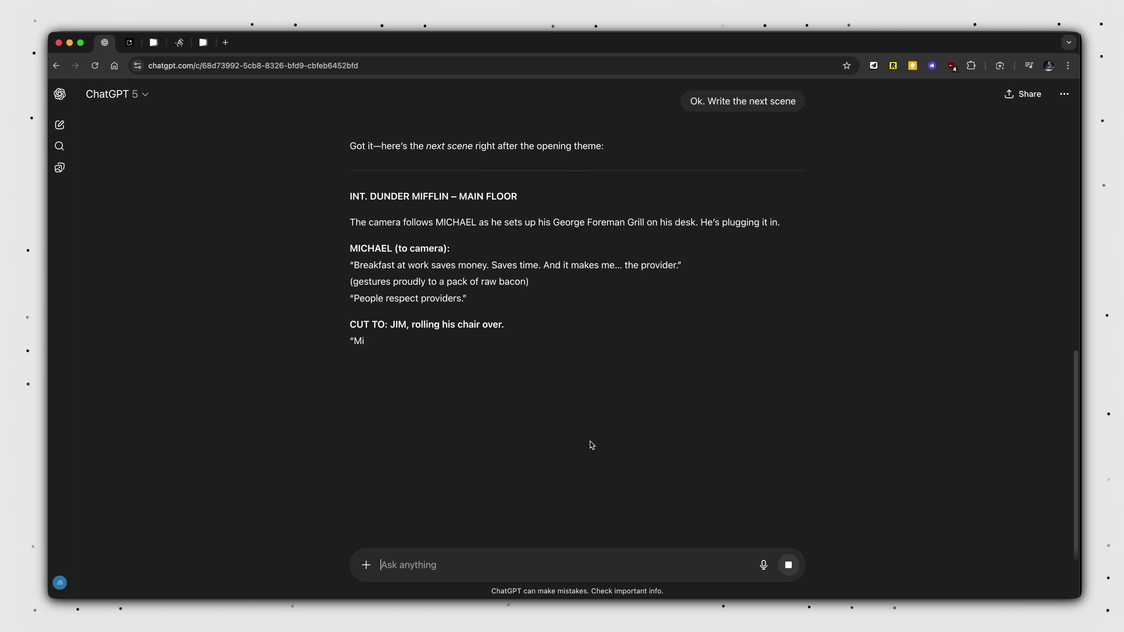
scroll(595, 329, "down", 3)
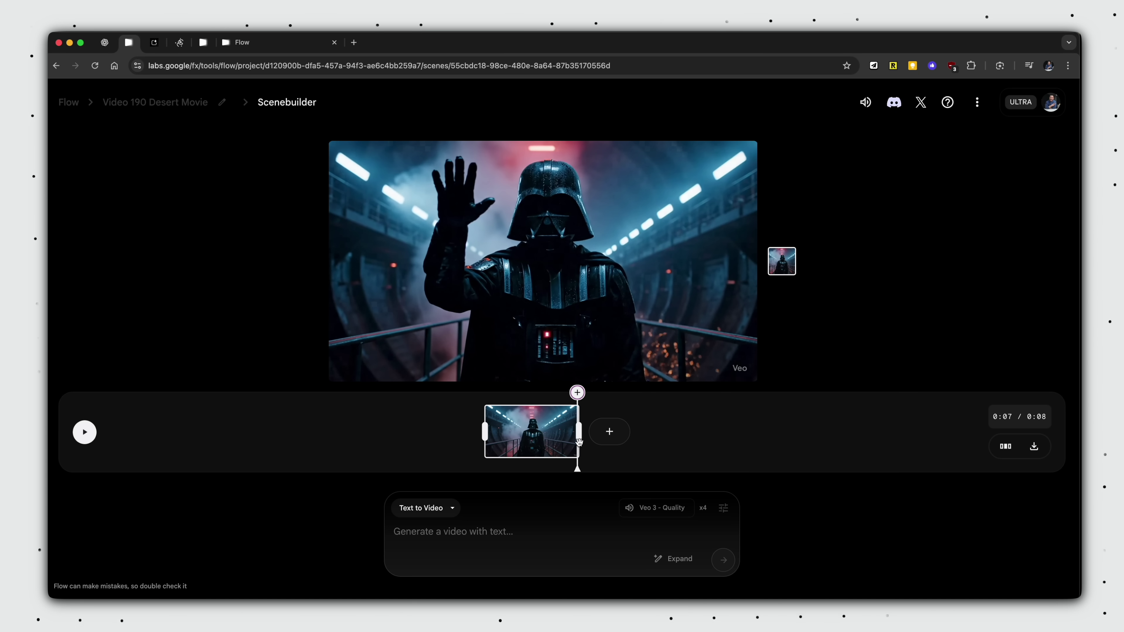
Step: Paste the next-shot prompt to extend the Vader scene, then scrub through the first two clips
type("Next, Darth Vader raises his other arm with a red lightsaber and says 'Get ready for a spanking.'")
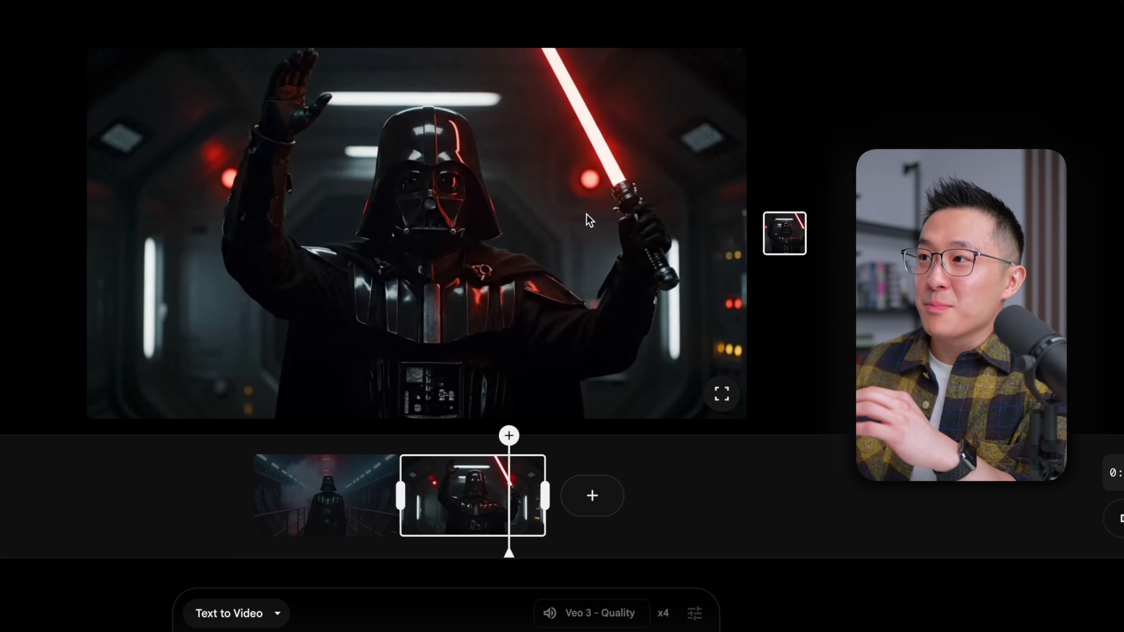
left_click_drag(505, 554, 404, 539)
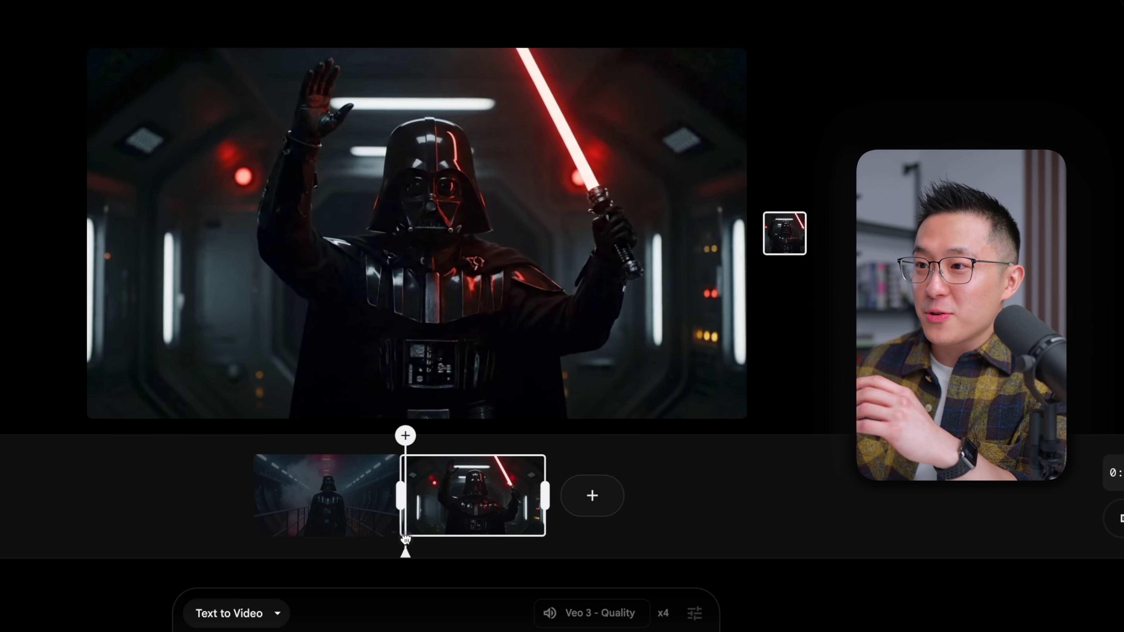
left_click_drag(406, 539, 459, 545)
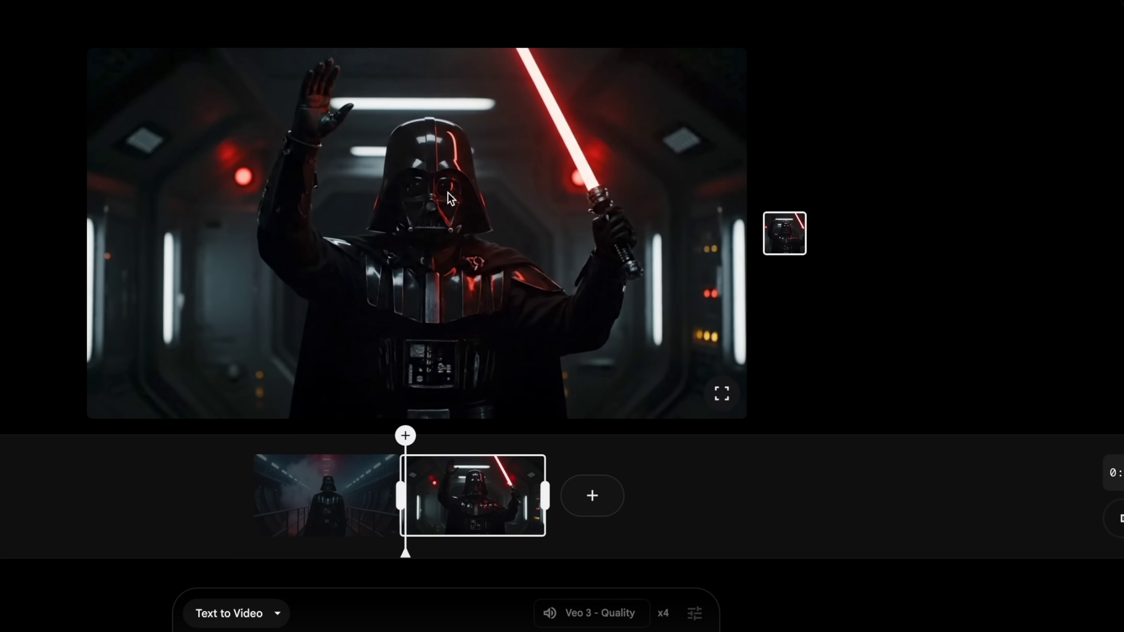
left_click_drag(388, 540, 325, 537)
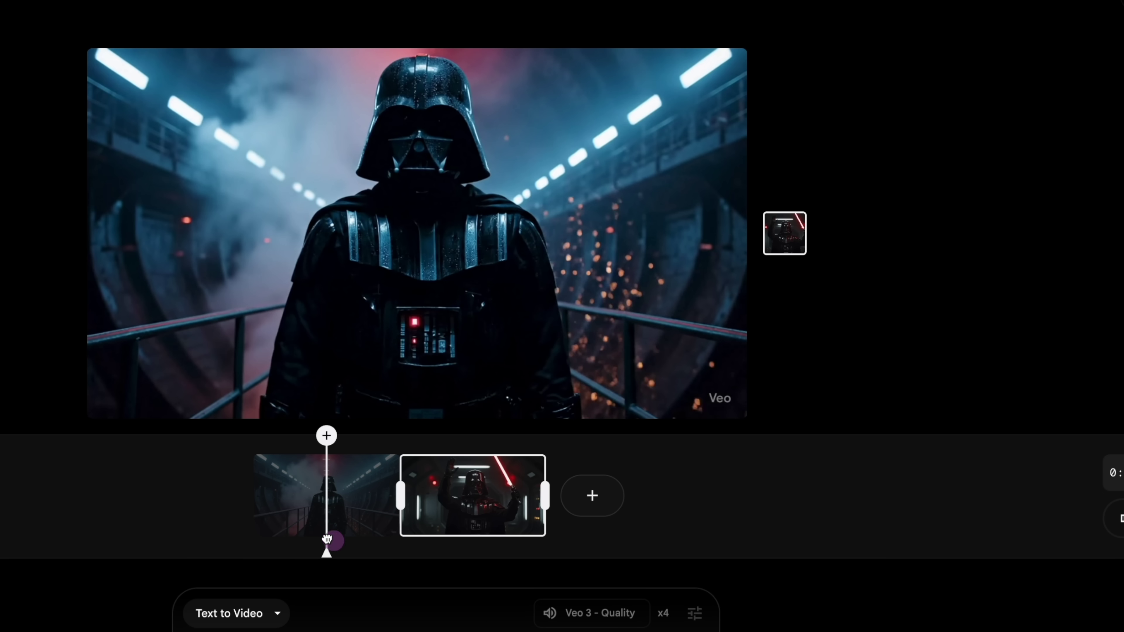
left_click_drag(326, 539, 461, 545)
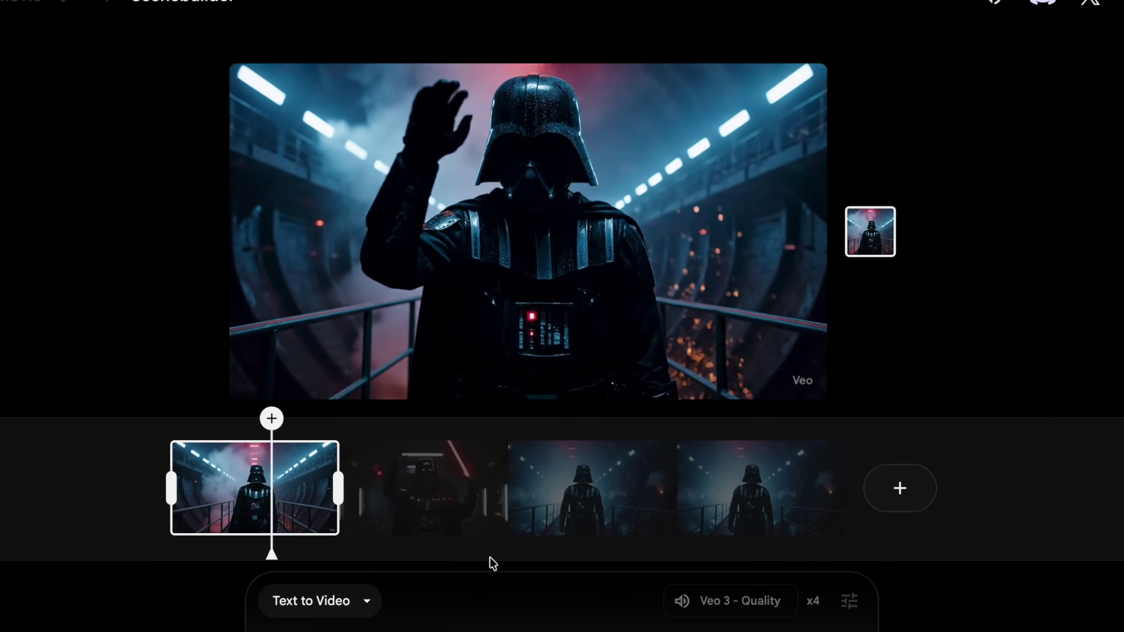
Step: Preview the first and third Vader clips on the Scenebuilder timeline
left_click(574, 500)
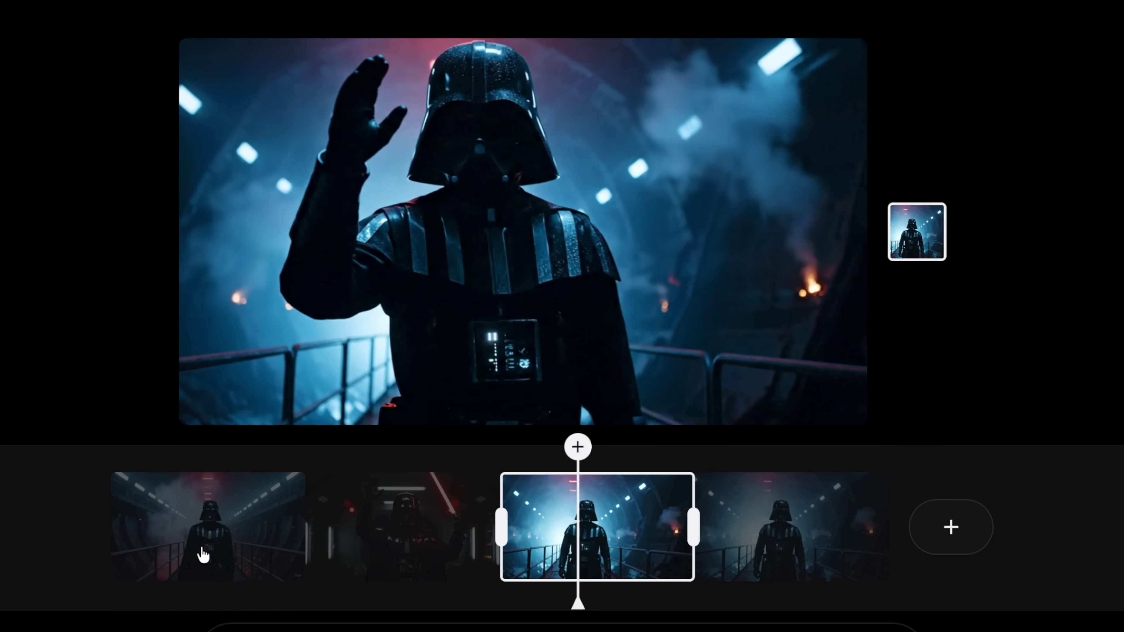
left_click(202, 549)
left_click(540, 564)
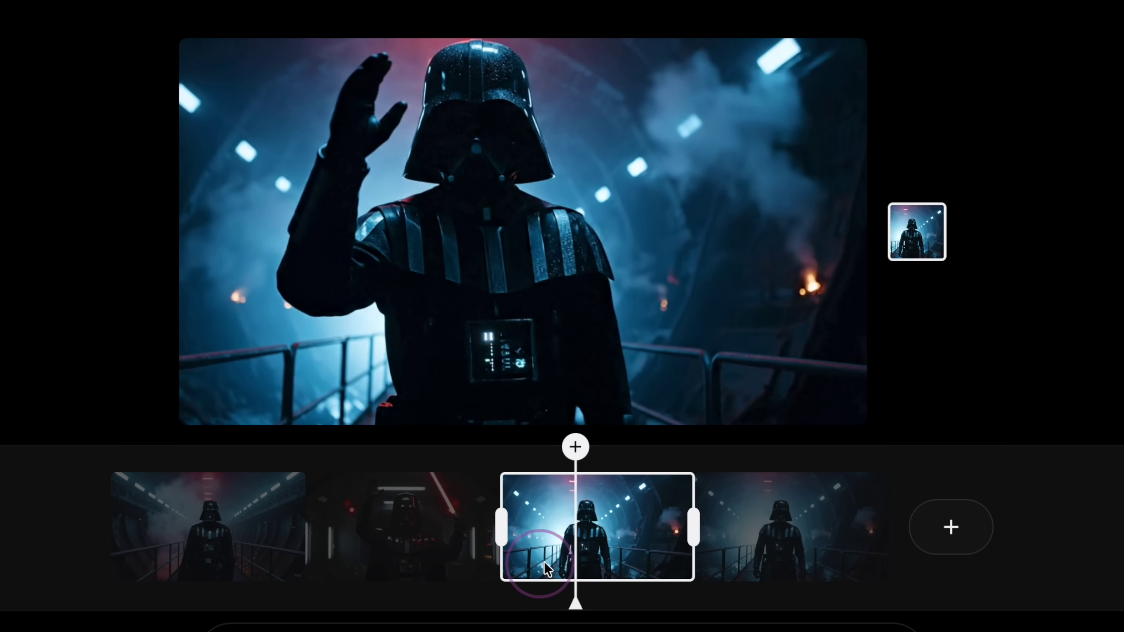
left_click(210, 549)
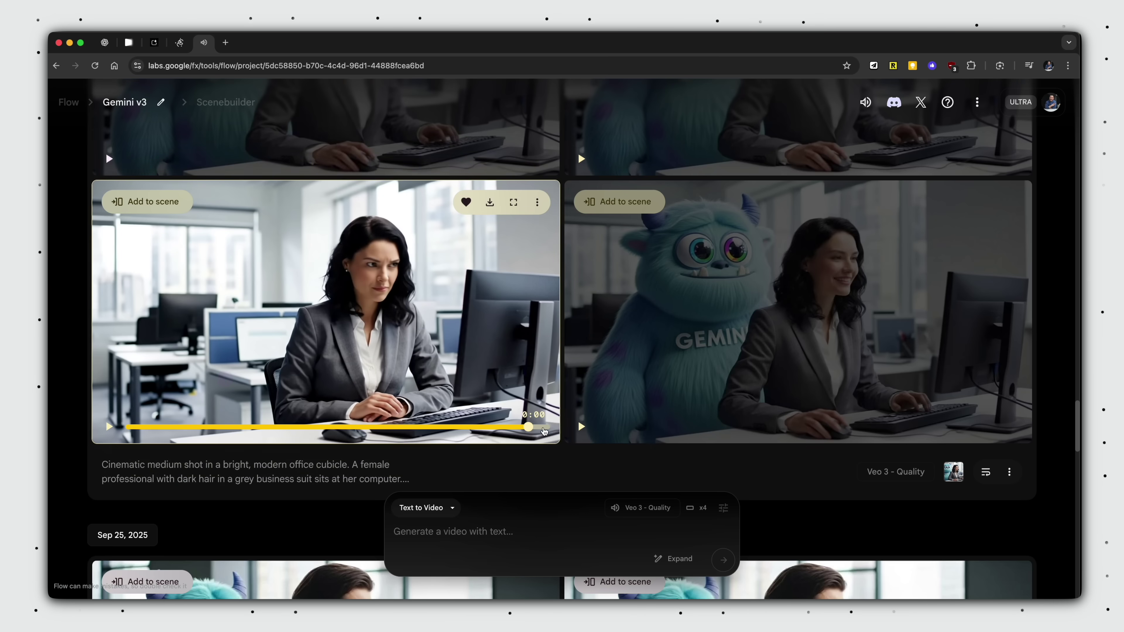
Step: Scroll the Gemini v3 gallery to the Sep 26 GEMINI monster office clips
scroll(419, 386, "up", 10)
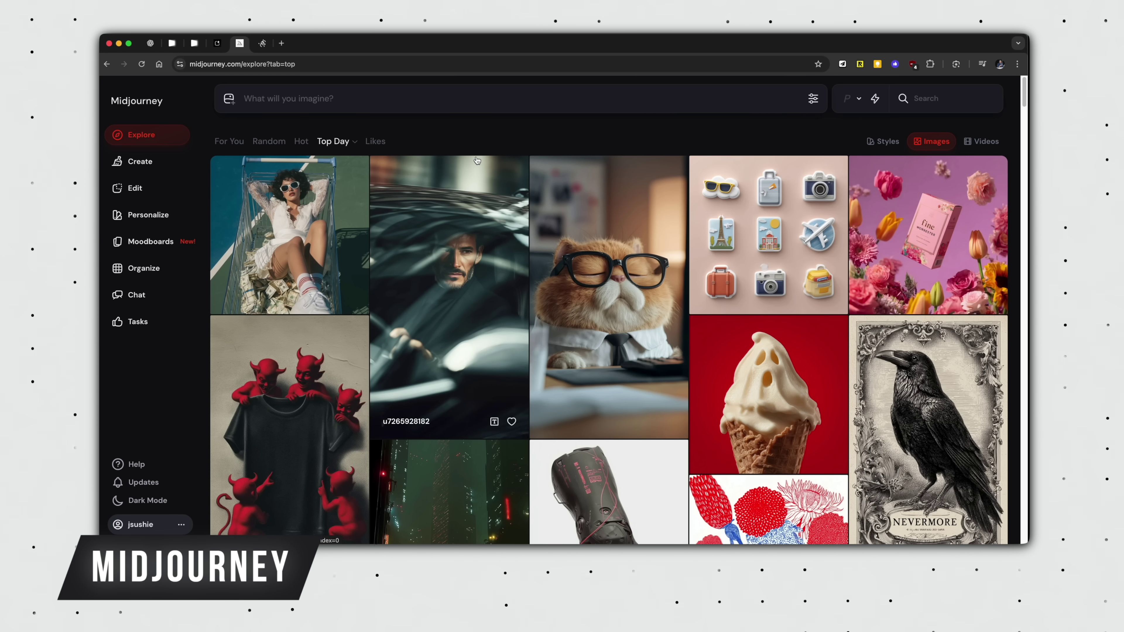
Step: Move from Midjourney's Explore page to the empty Whisk project
left_click(263, 43)
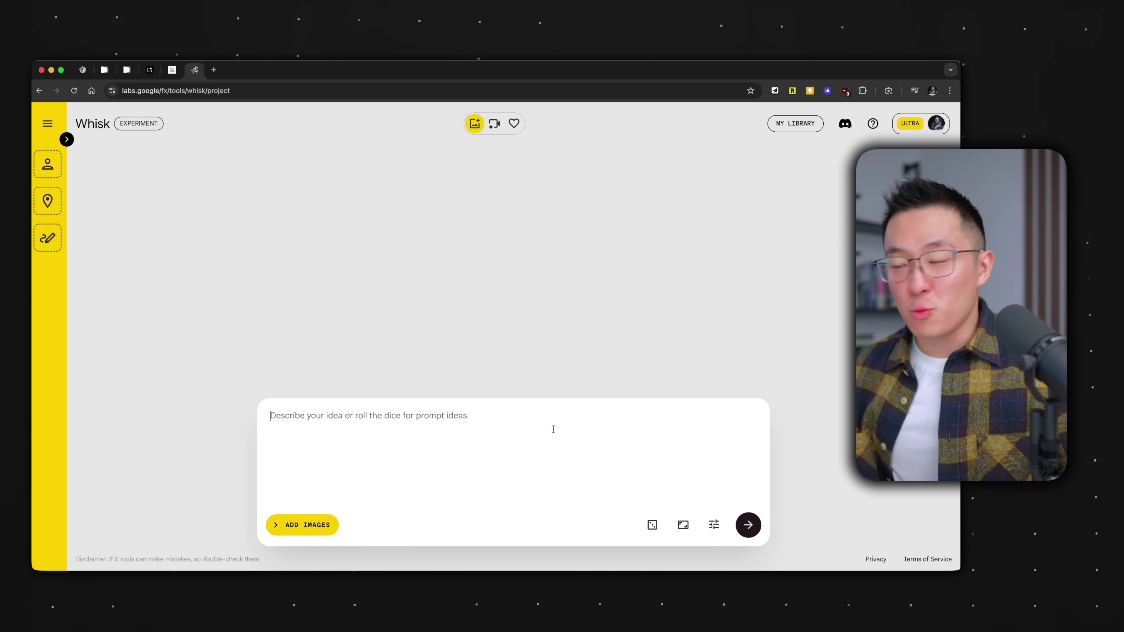
Step: Generate four Pixar-style fluffy light-blue horned GEMINI monster renders from the pasted prompt, checking the seed
type("A hyper-detailed, cinematic full-body portrait of an large, tall, and fluffy monster, 3D digital render in the style of Pixar. The creature is covered in incredibly soft, light-blue fur with a beautiful, tactile texture. It has two small, ridged blue horns and a big mouth. Its defining features are its enormous, perfectly round eyes with rainbow irises that reflect light. The word 'GEMINI' is prominently displayed in white text across its chest. The lighting is soft and professional studio quality, illuminating the character against a clean, minimalist white background.")
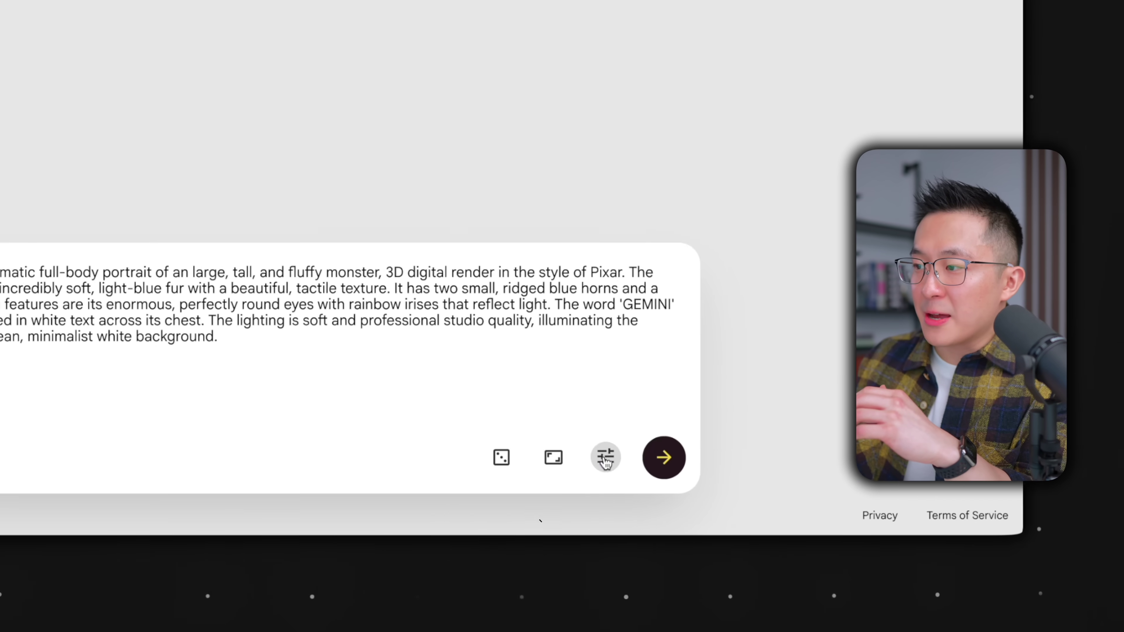
left_click(713, 527)
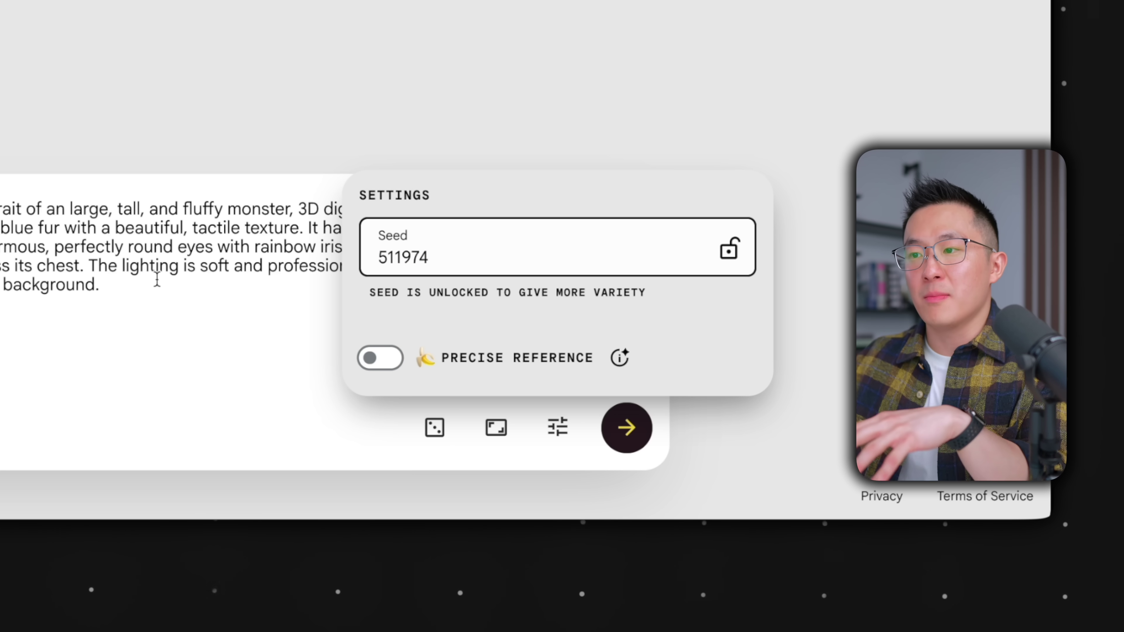
left_click(157, 279)
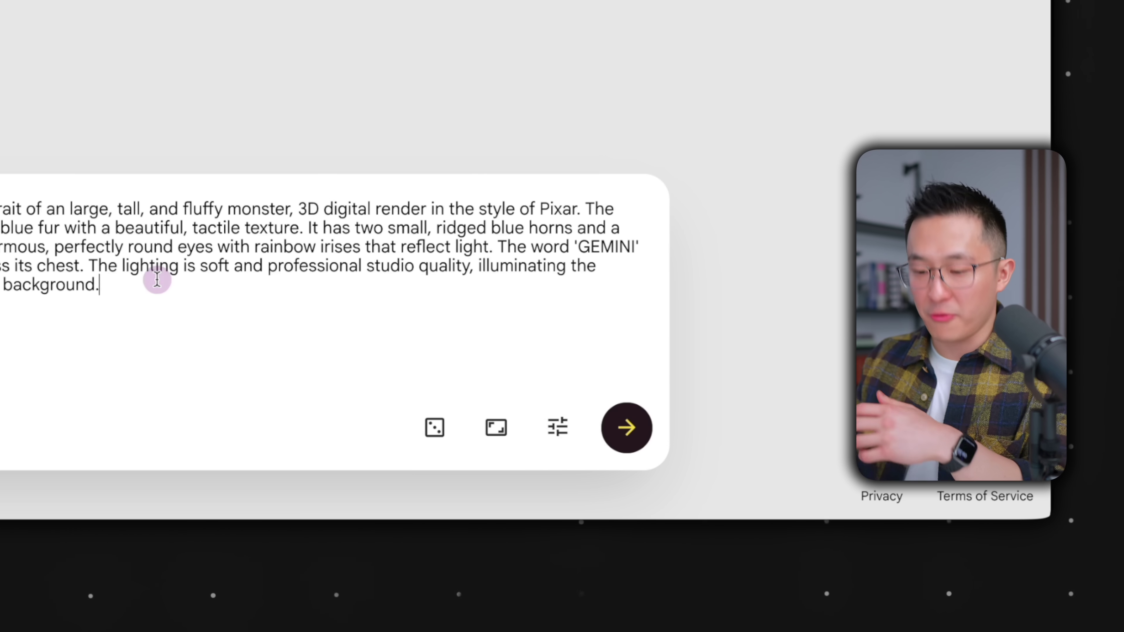
key("Return")
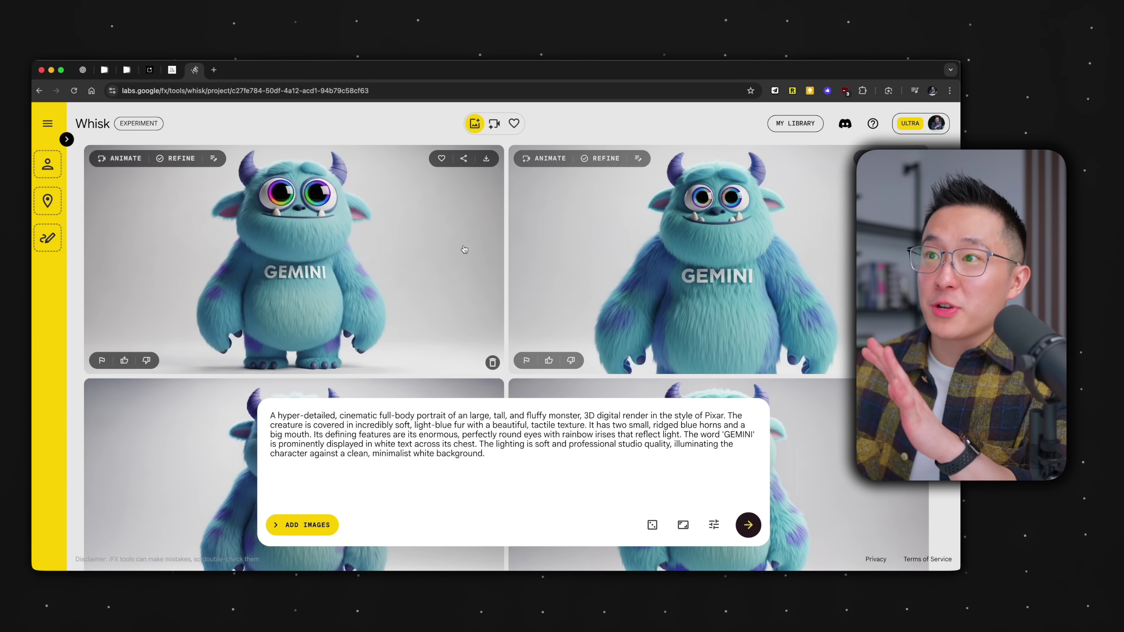
scroll(527, 289, "down", 5)
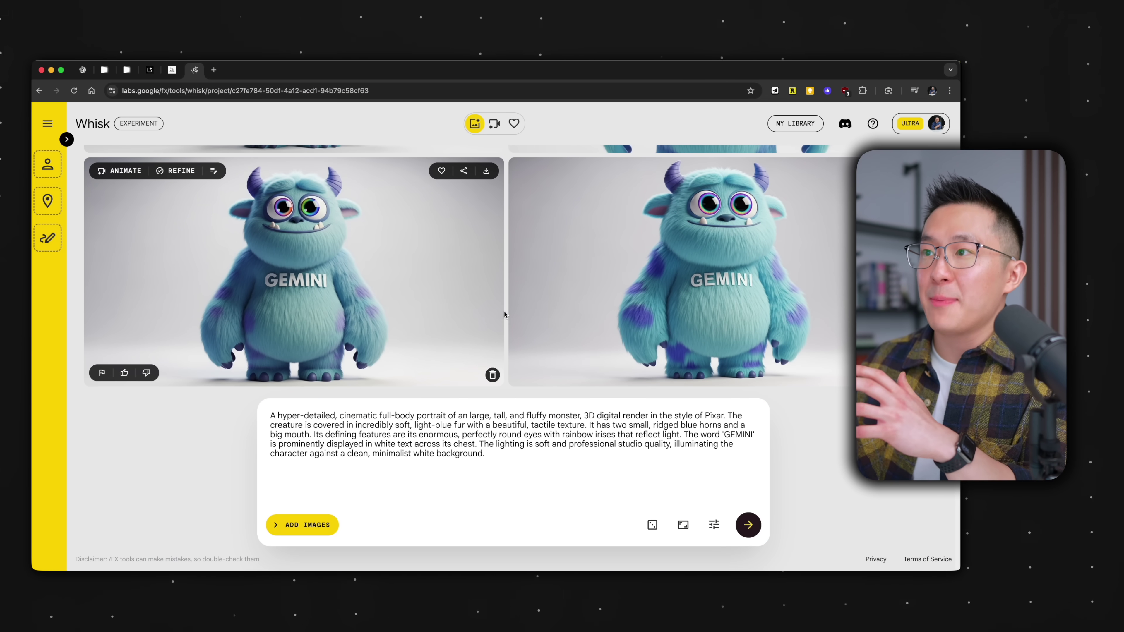
scroll(504, 314, "up", 5)
scroll(443, 269, "down", 5)
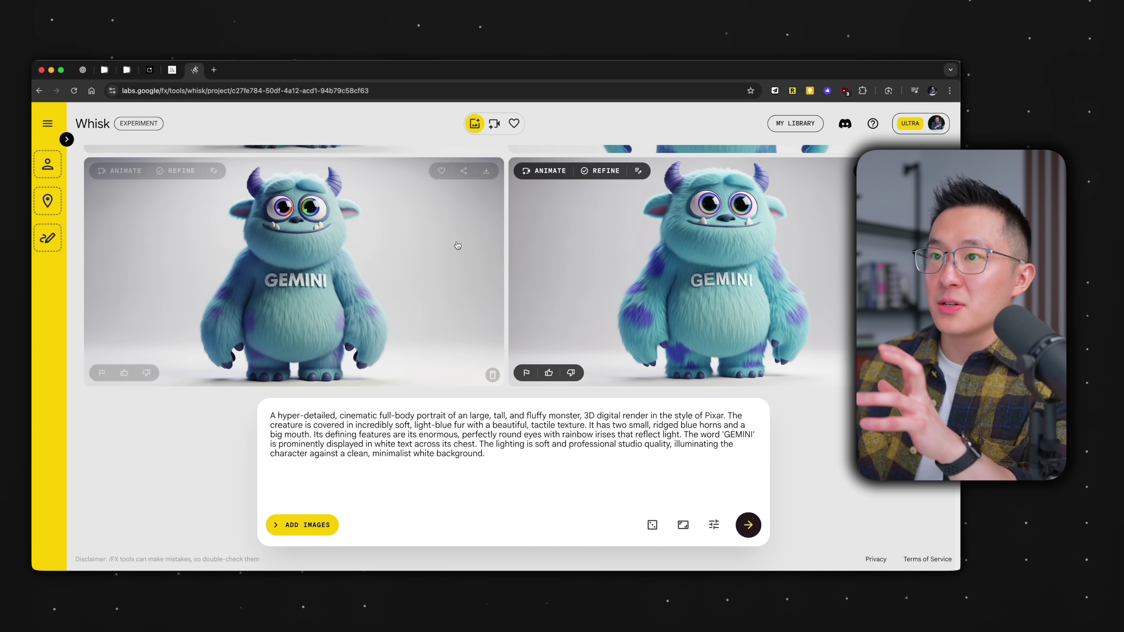
scroll(509, 266, "down", 2)
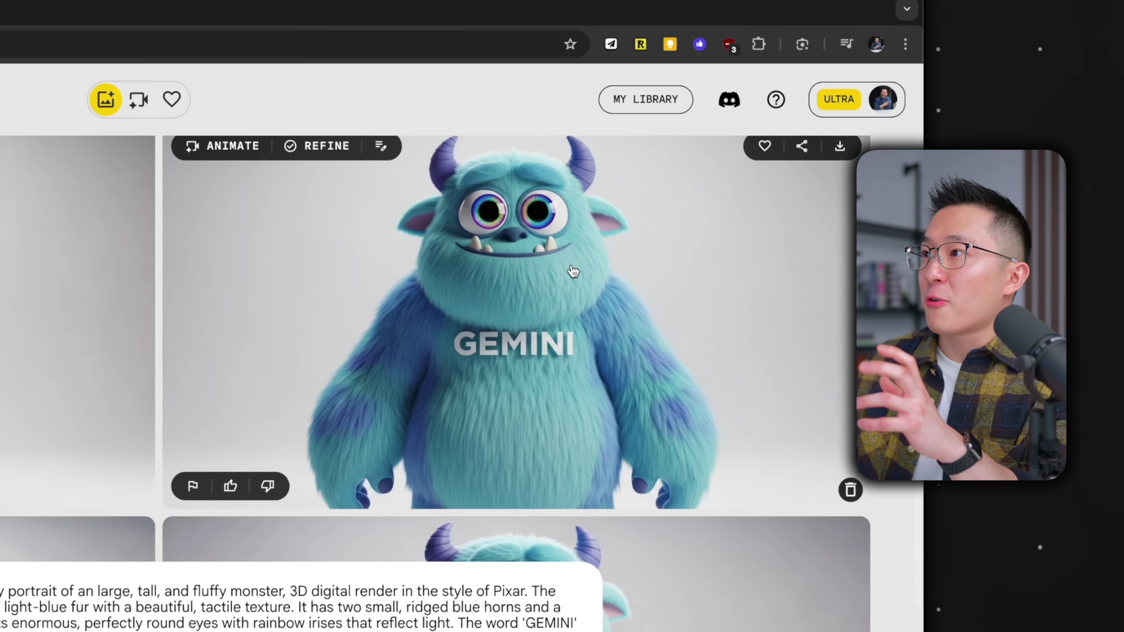
scroll(573, 271, "up", 1)
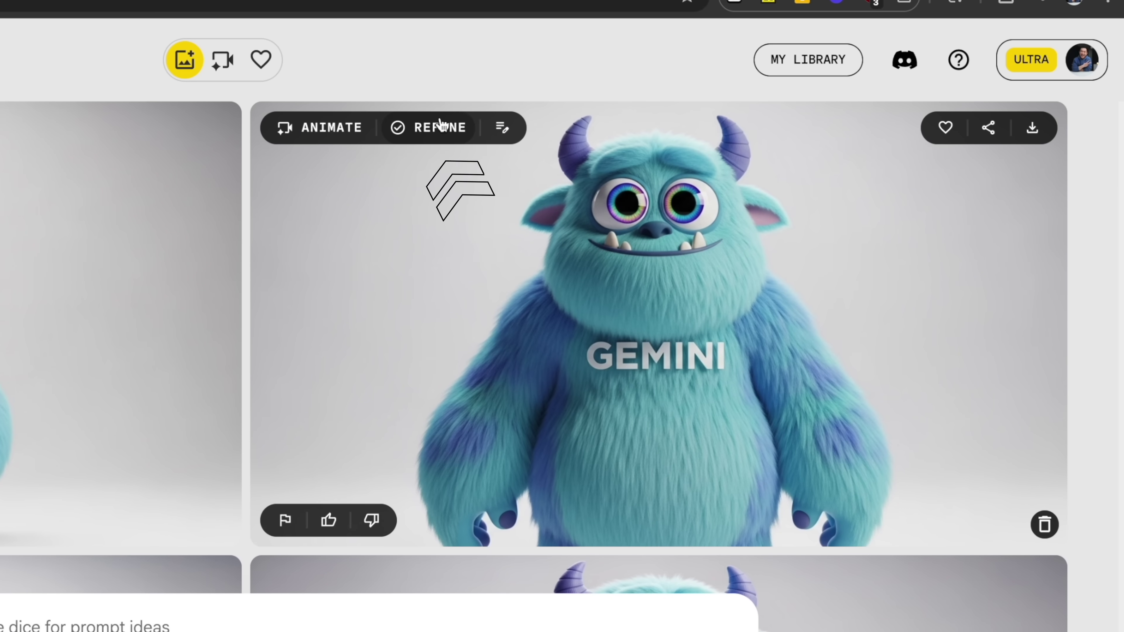
Step: Refine the chosen monster with 'Change the color of the fur to white, with pastel orange gradients'
left_click(439, 126)
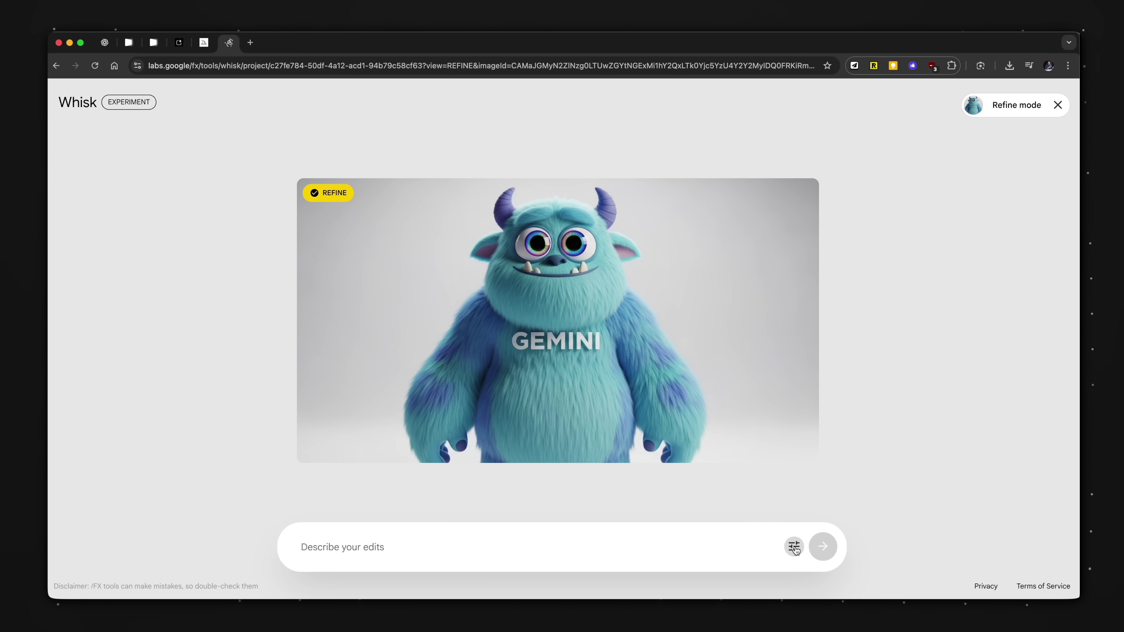
left_click(794, 547)
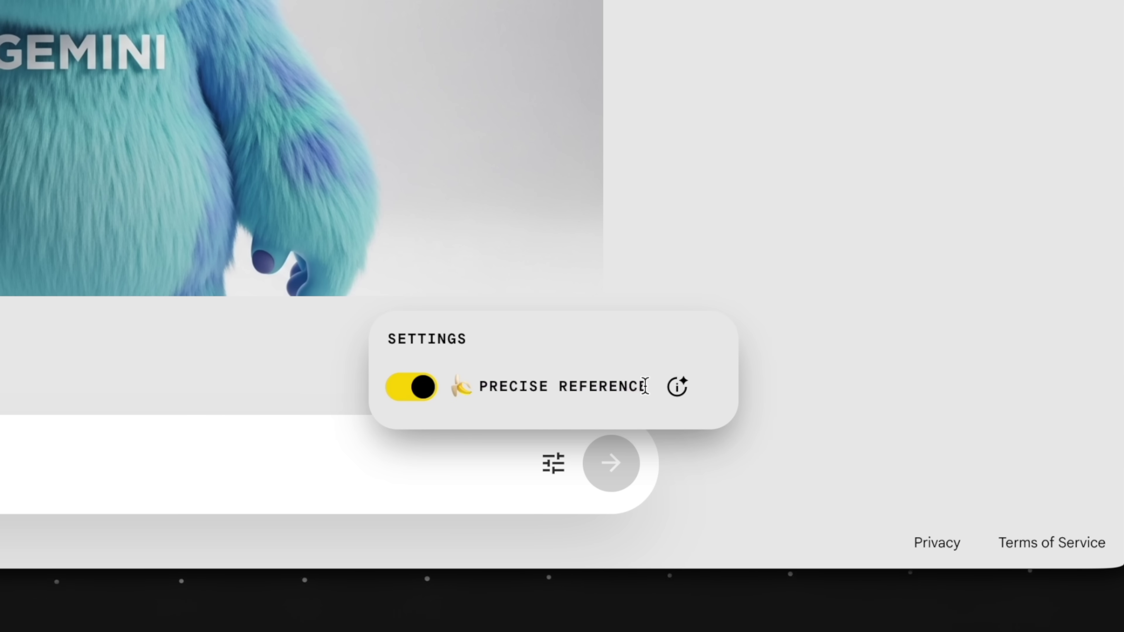
left_click(7, 447)
type("Change the color of the fur to white, with pastel orange gradients.")
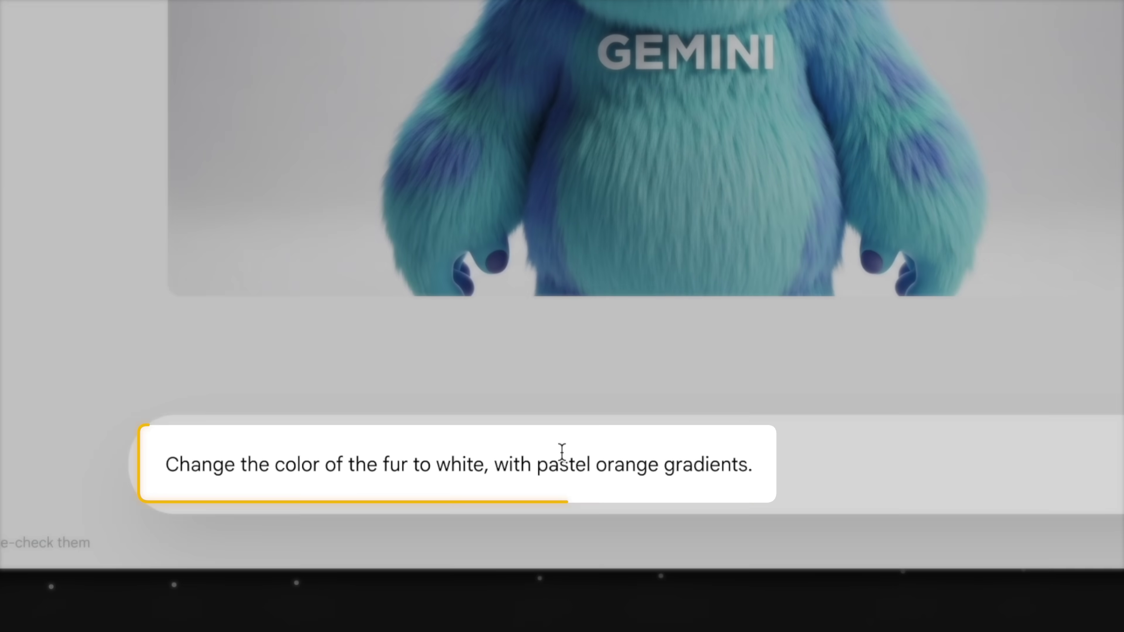
key("Return")
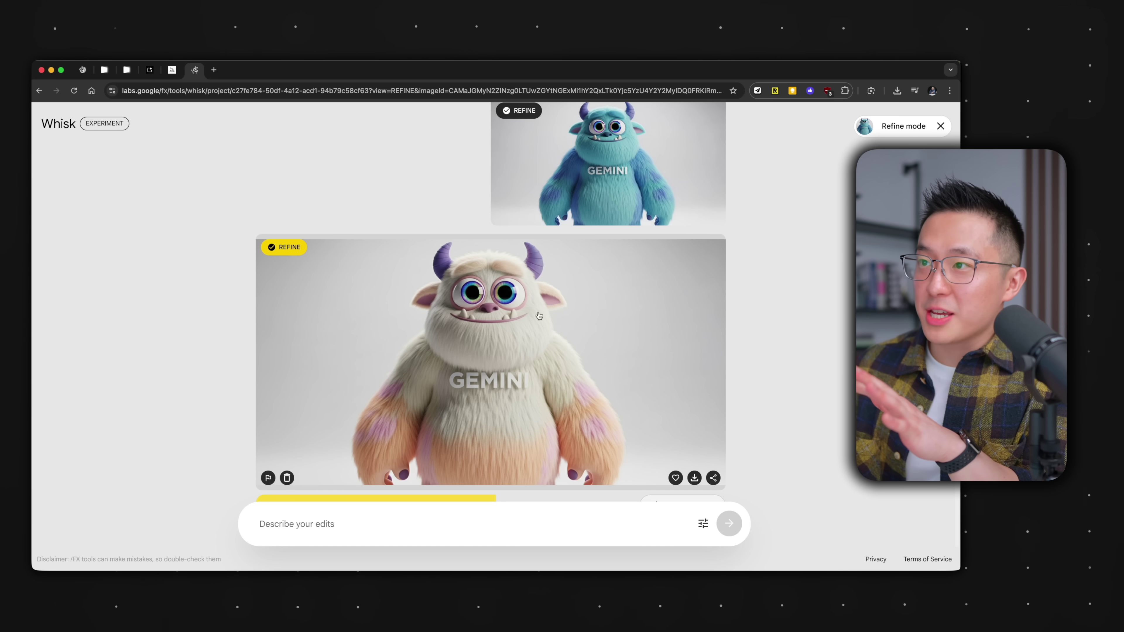
scroll(539, 315, "up", 1)
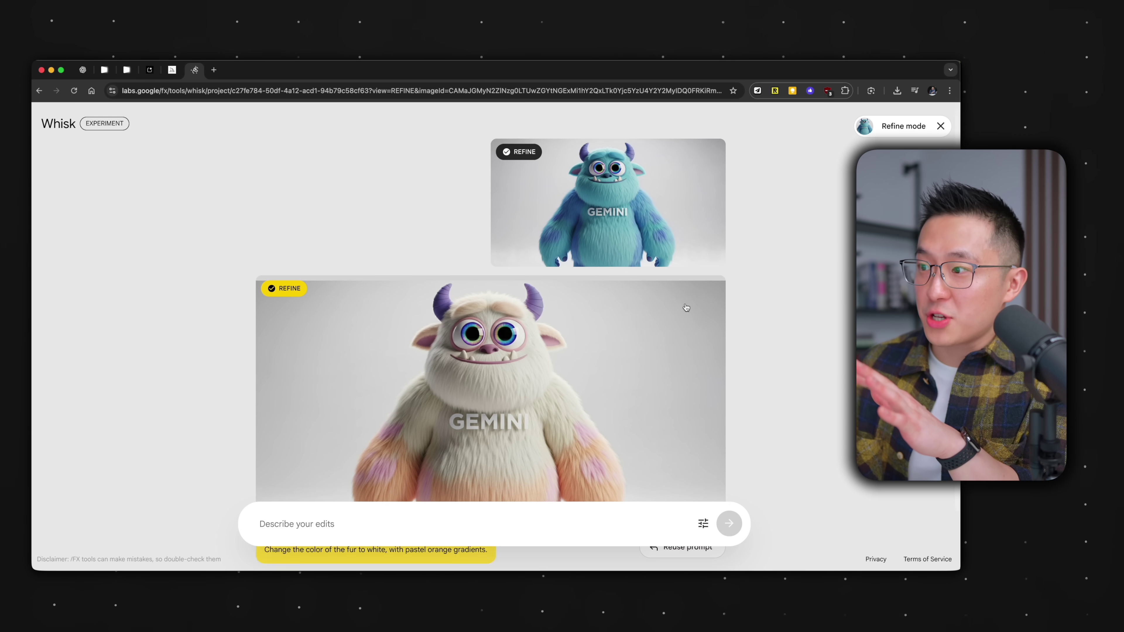
scroll(672, 319, "down", 1)
left_click(703, 523)
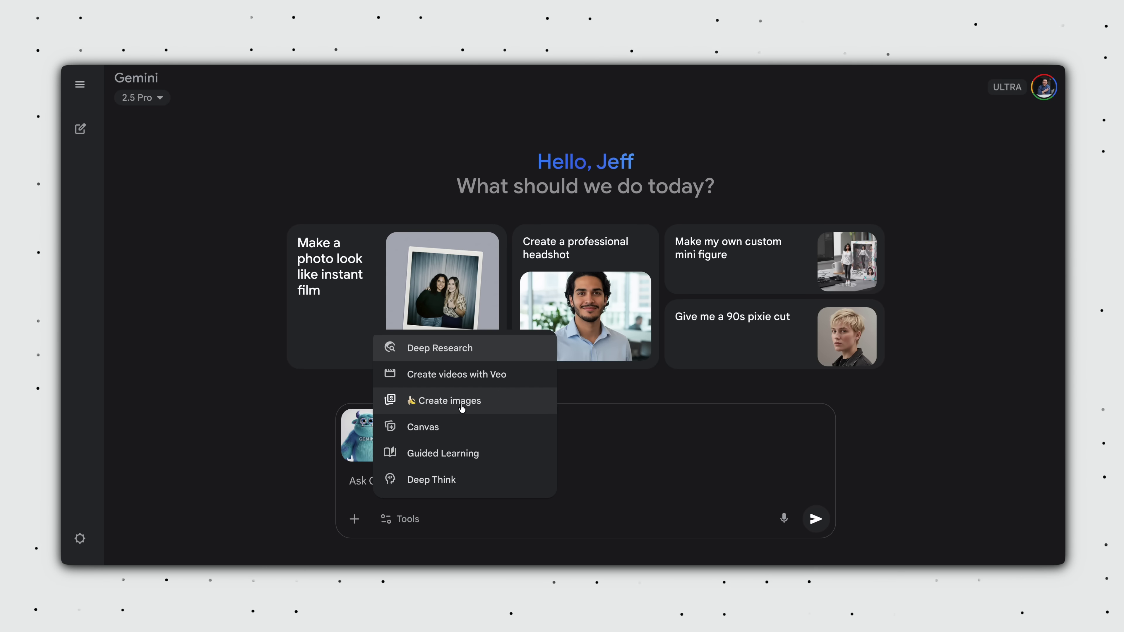
Step: Send the white, pastel-orange-gradient fur request for the attached monster image in Gemini and AI Studio
left_click(462, 401)
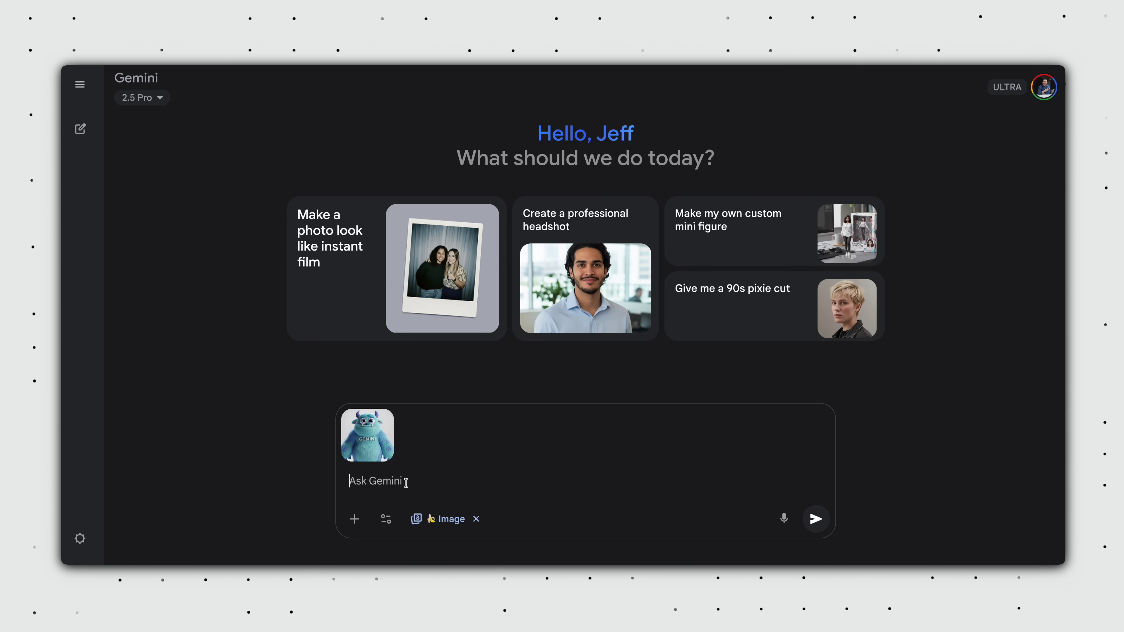
key("Return")
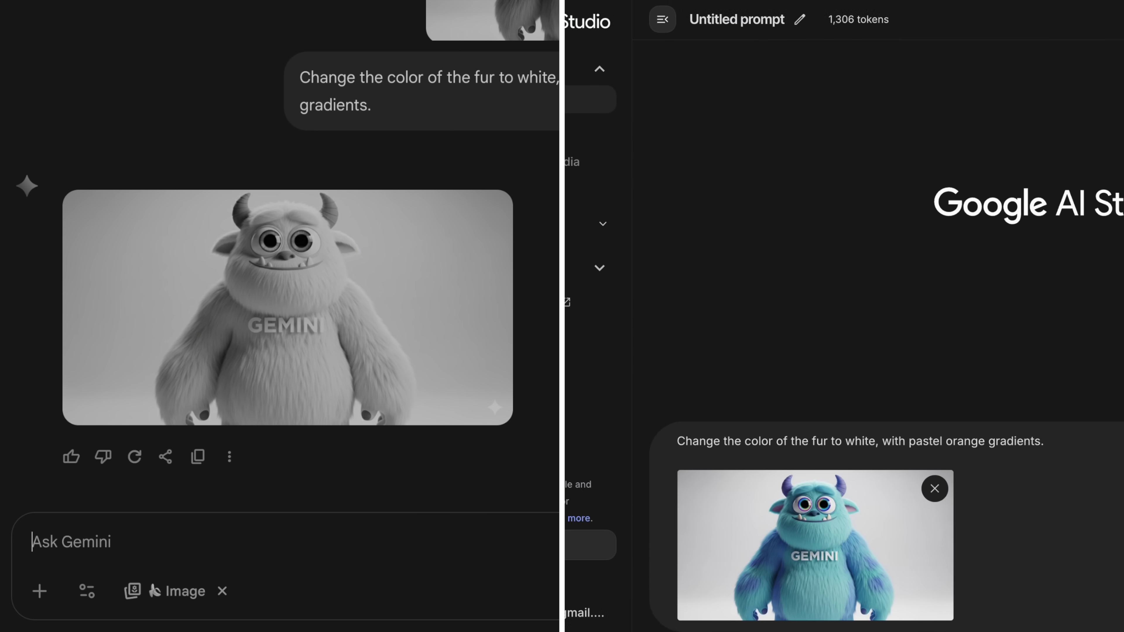
key("ctrl+Return")
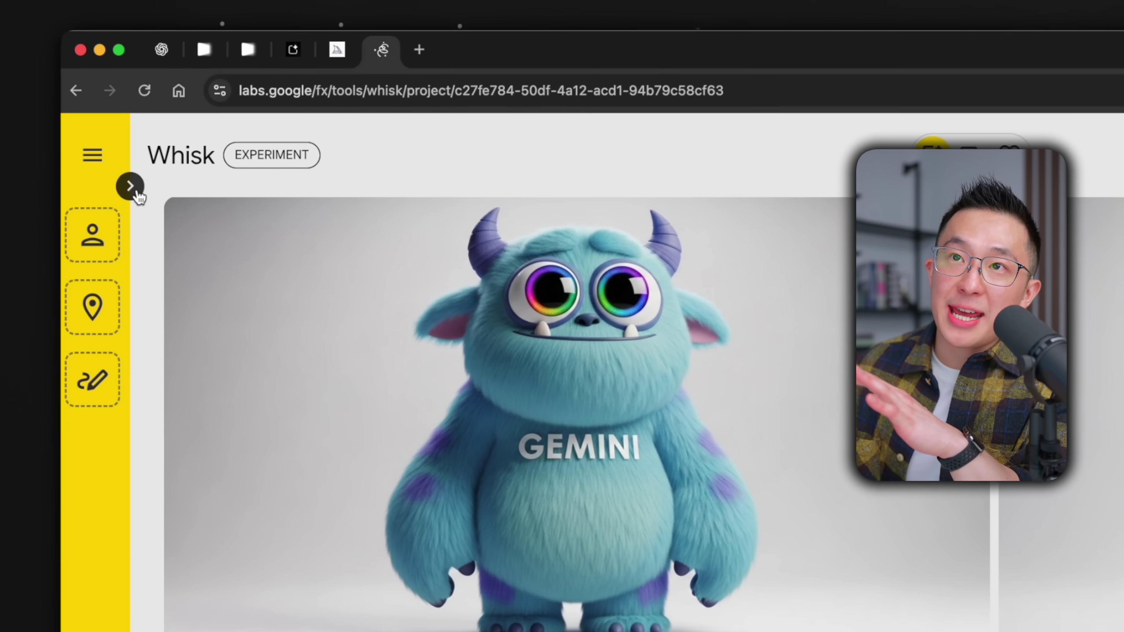
Step: Expand Whisk's sidebar to reveal the Subject, Scene and Style reference slots
left_click(67, 139)
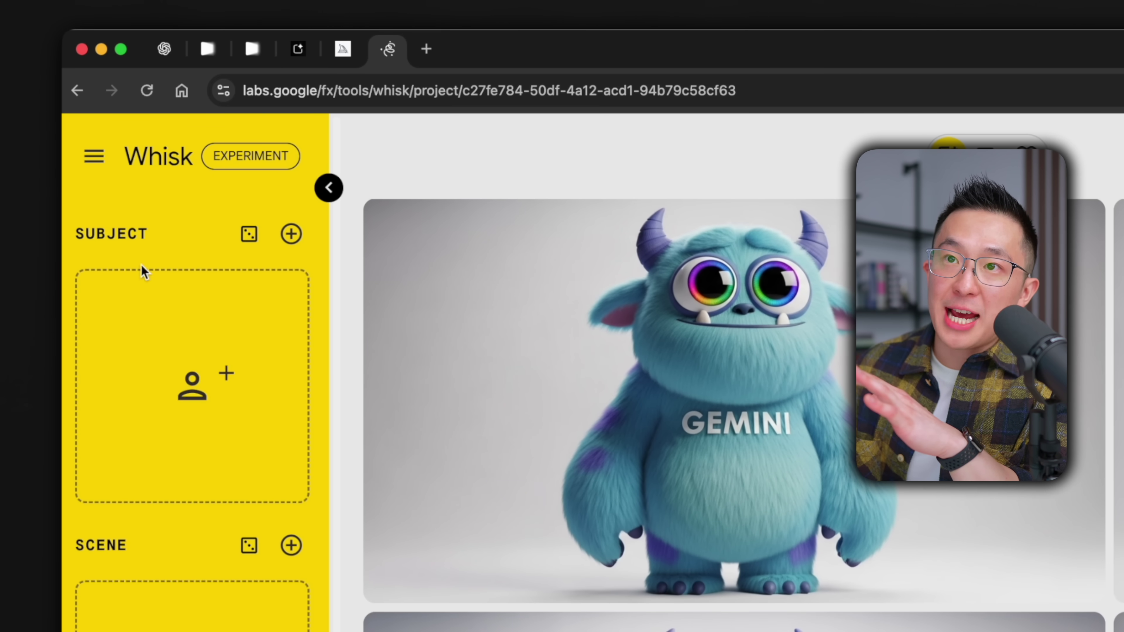
Step: Set the second light-blue GEMINI monster render as the Subject reference with Precise Reference on
mouse_move(218, 338)
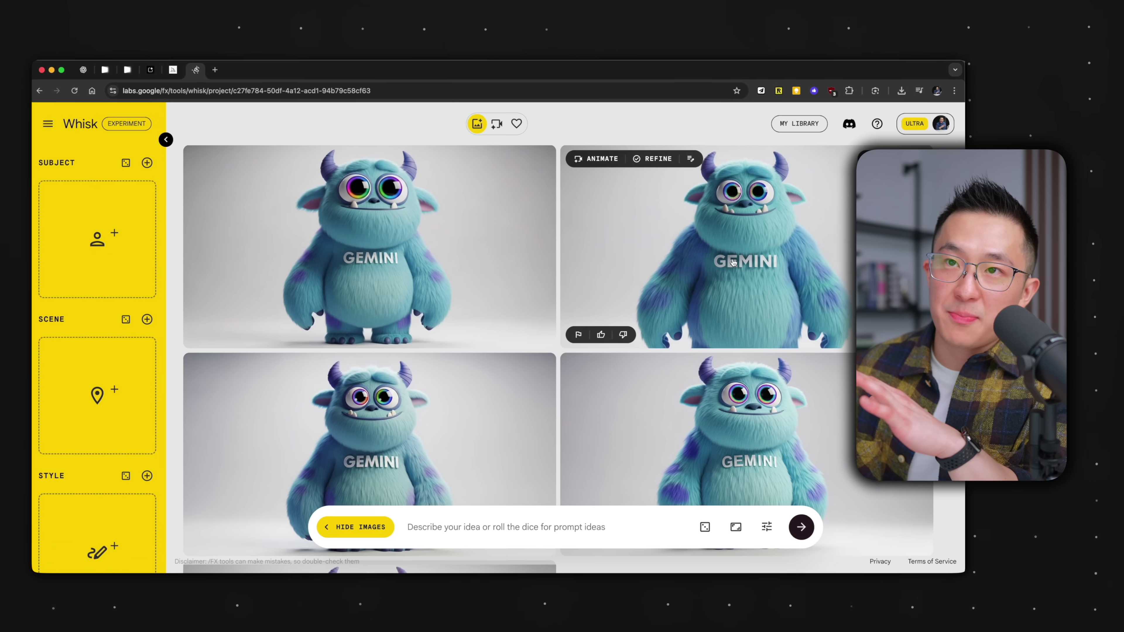
left_click(718, 299)
left_click_drag(718, 299, 90, 242)
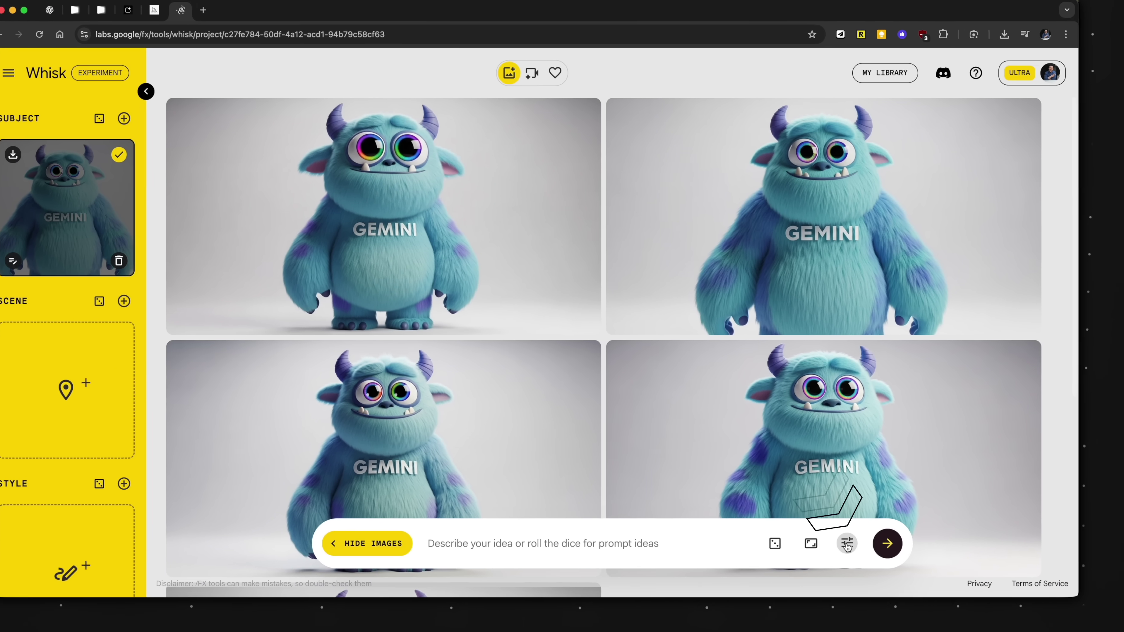
left_click(859, 548)
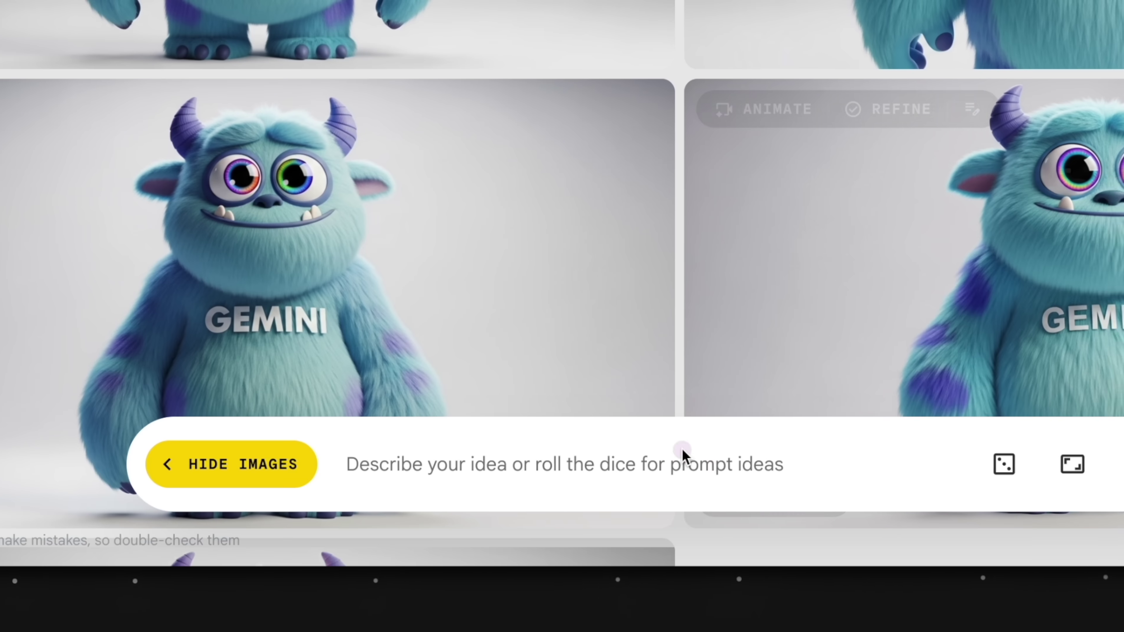
Step: Generate scenes from the pasted prompt: the GEMINI monster beside a smiling woman typing at her desk
left_click(137, 465)
key("super+v")
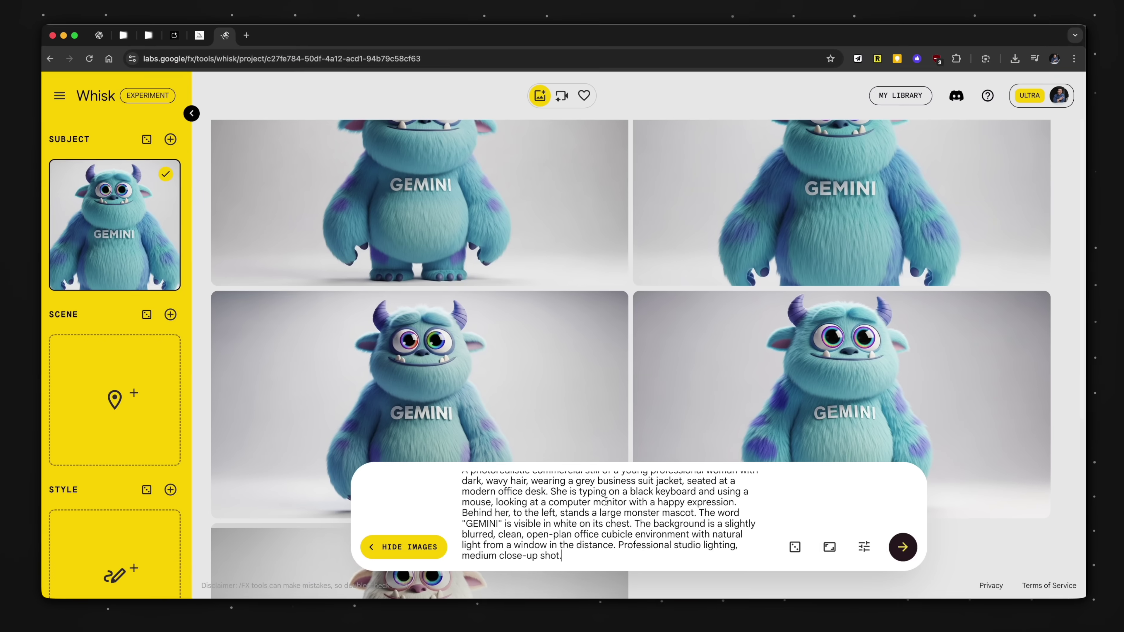
key("Return")
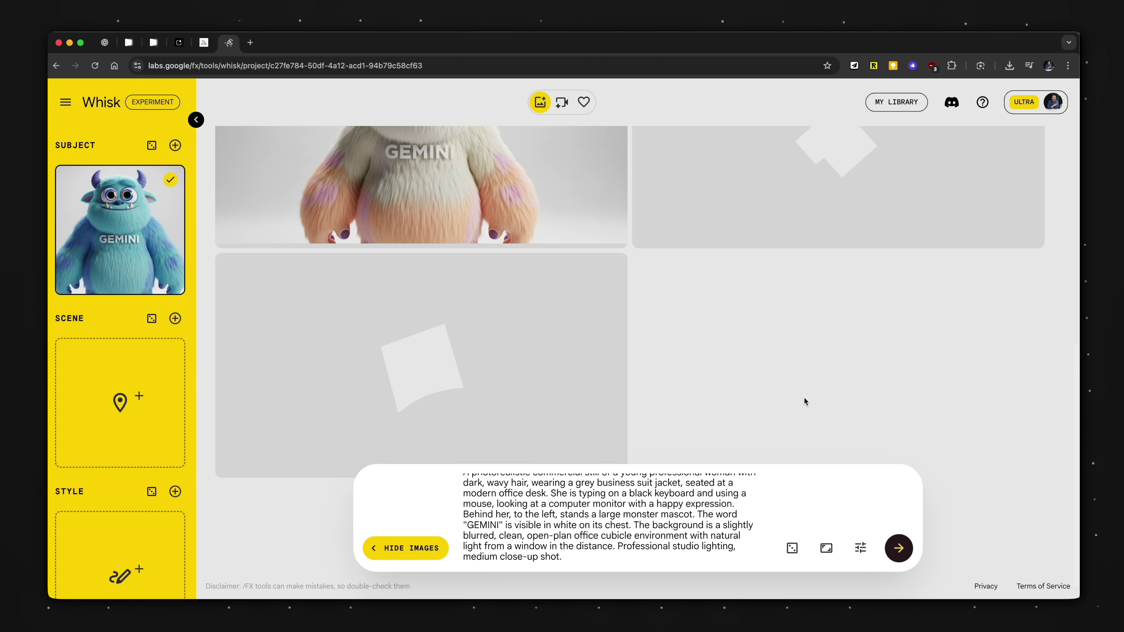
scroll(630, 508, "up", 1)
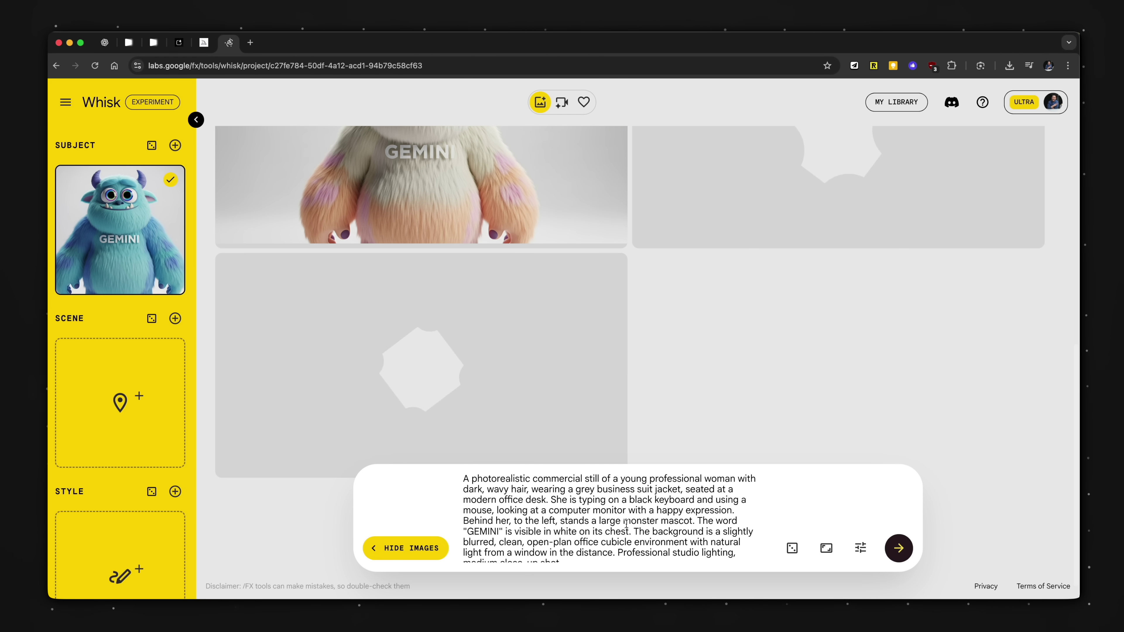
scroll(627, 523, "down", 1)
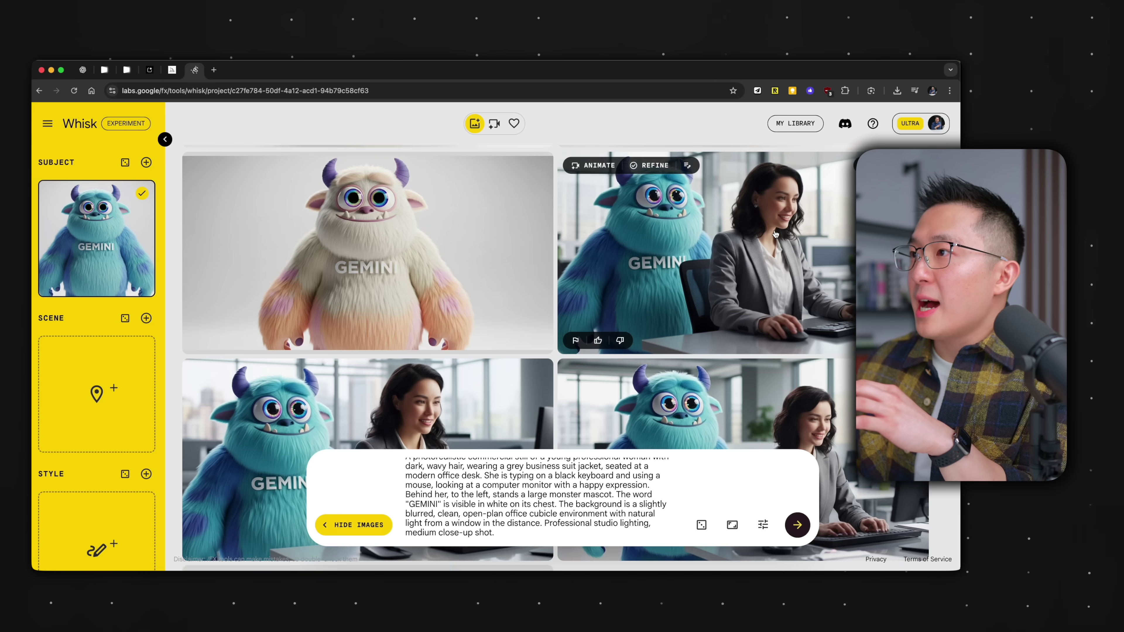
Step: Browse the Whisk results and download the lower-left image of the monster beside the typing woman
scroll(775, 234, "down", 2)
scroll(472, 335, "up", 1)
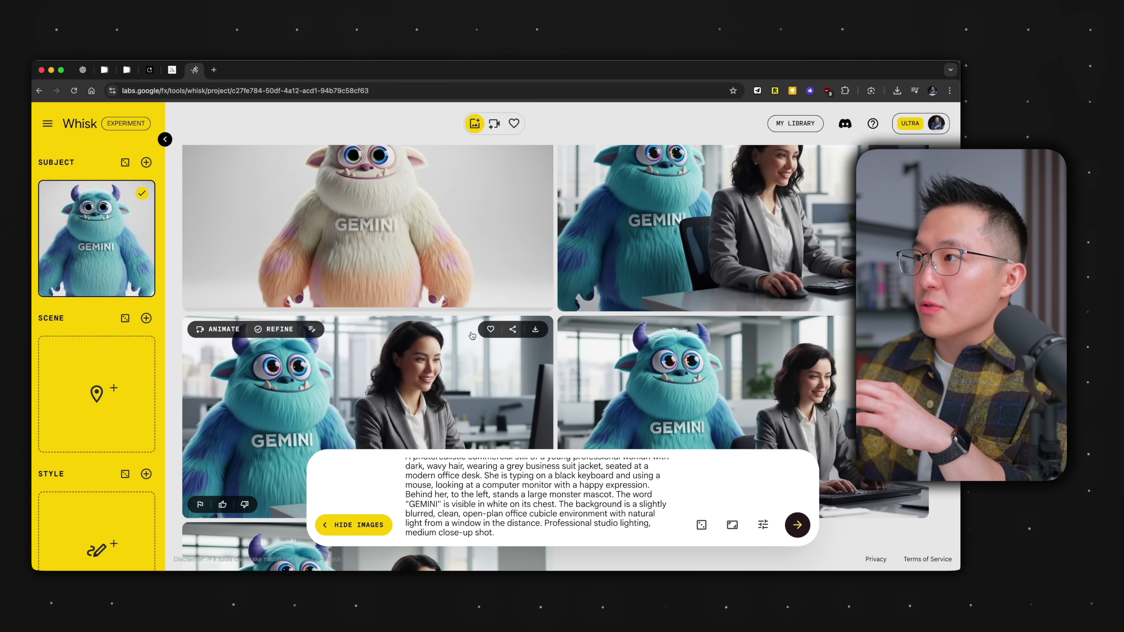
scroll(706, 272, "down", 5)
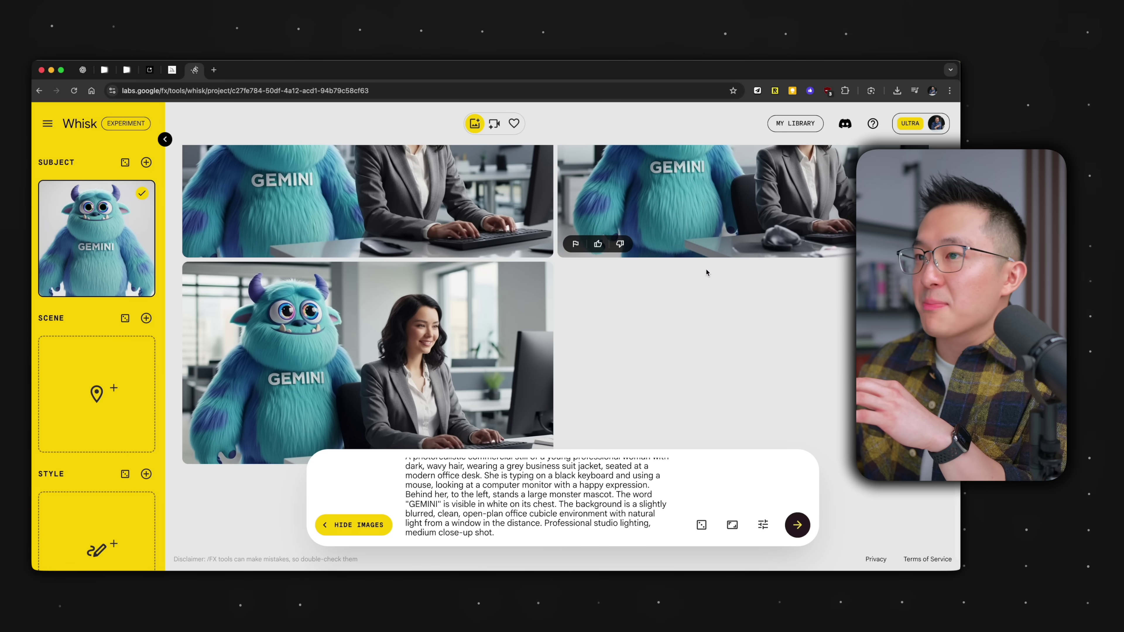
scroll(681, 287, "down", 1)
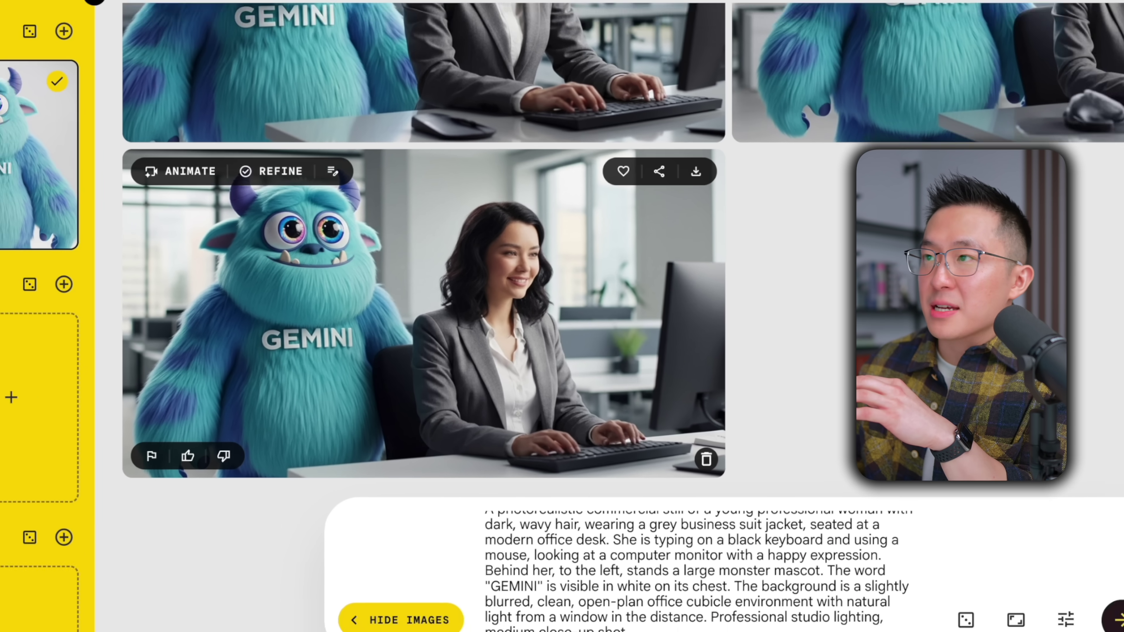
scroll(111, 539, "up", 4)
scroll(676, 242, "up", 4)
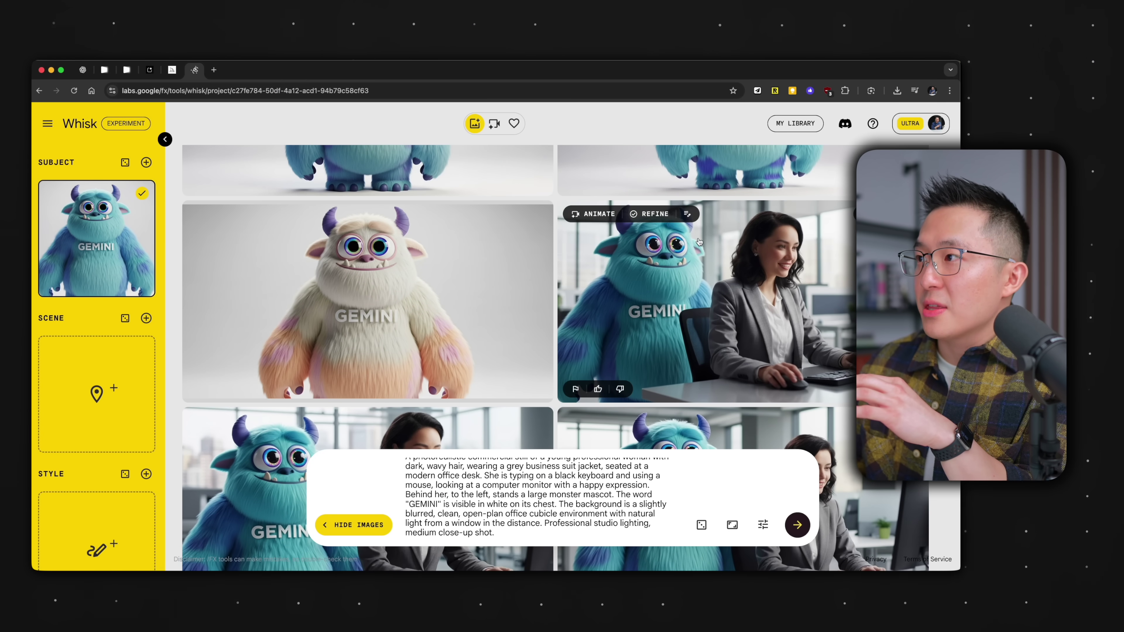
scroll(699, 241, "down", 5)
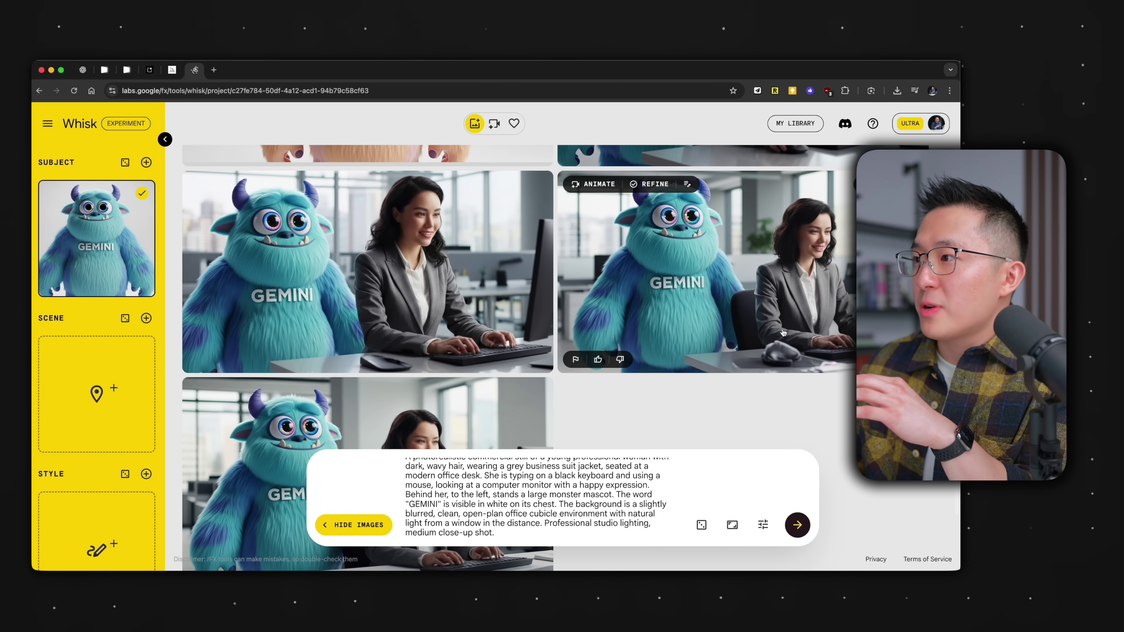
scroll(777, 352, "down", 3)
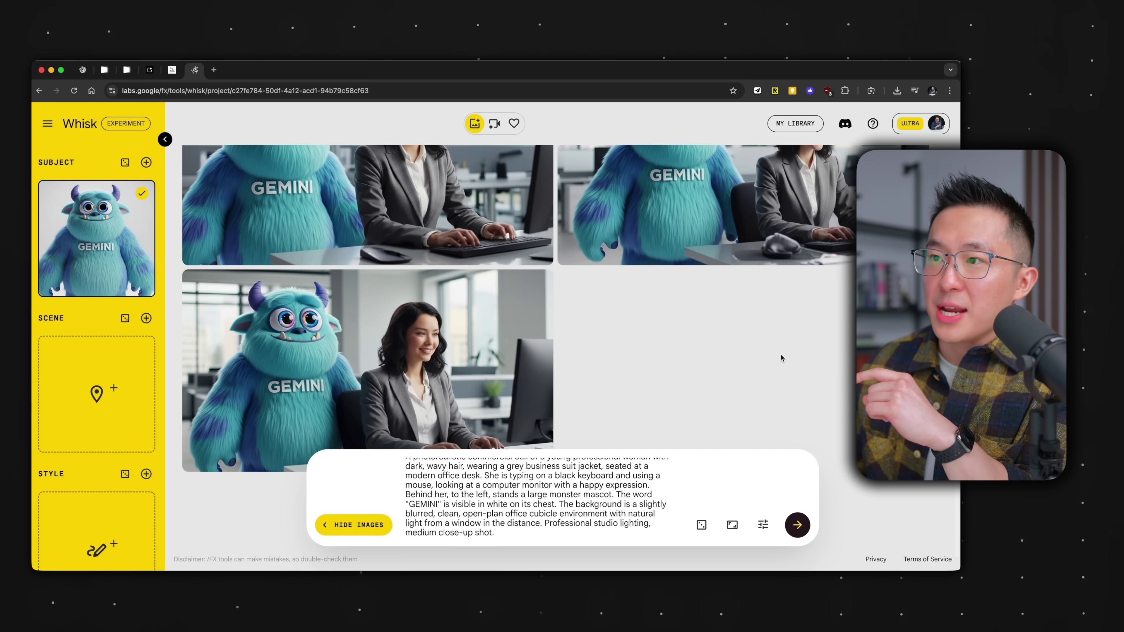
left_click(535, 249)
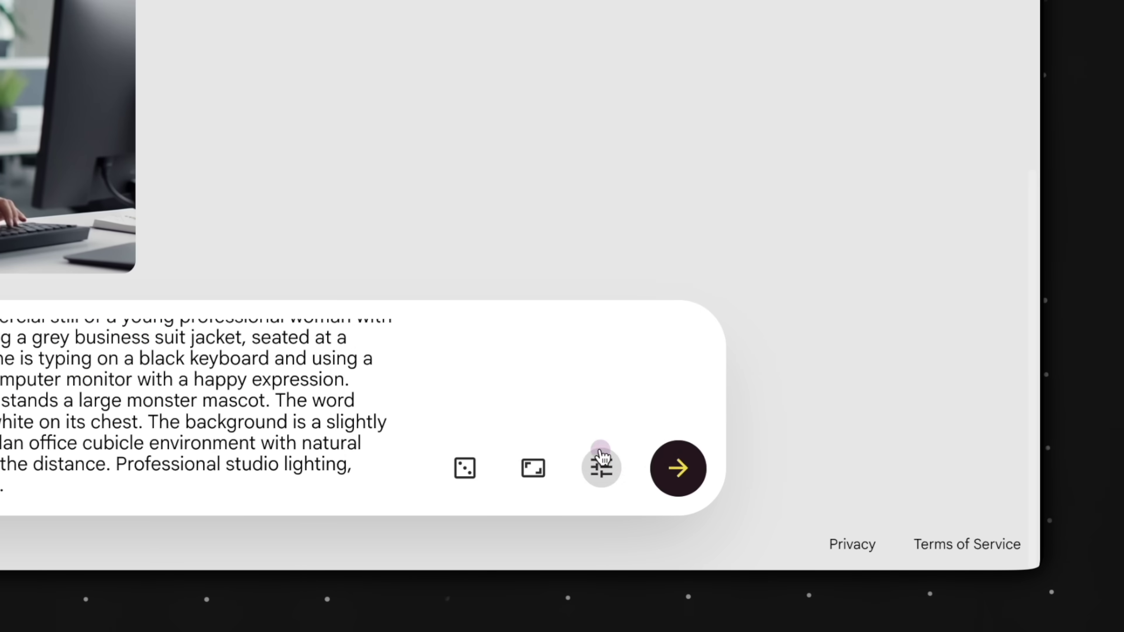
Step: Turn Precise Reference off and regenerate the office scene for looser, cartoonish monster versions
left_click(600, 467)
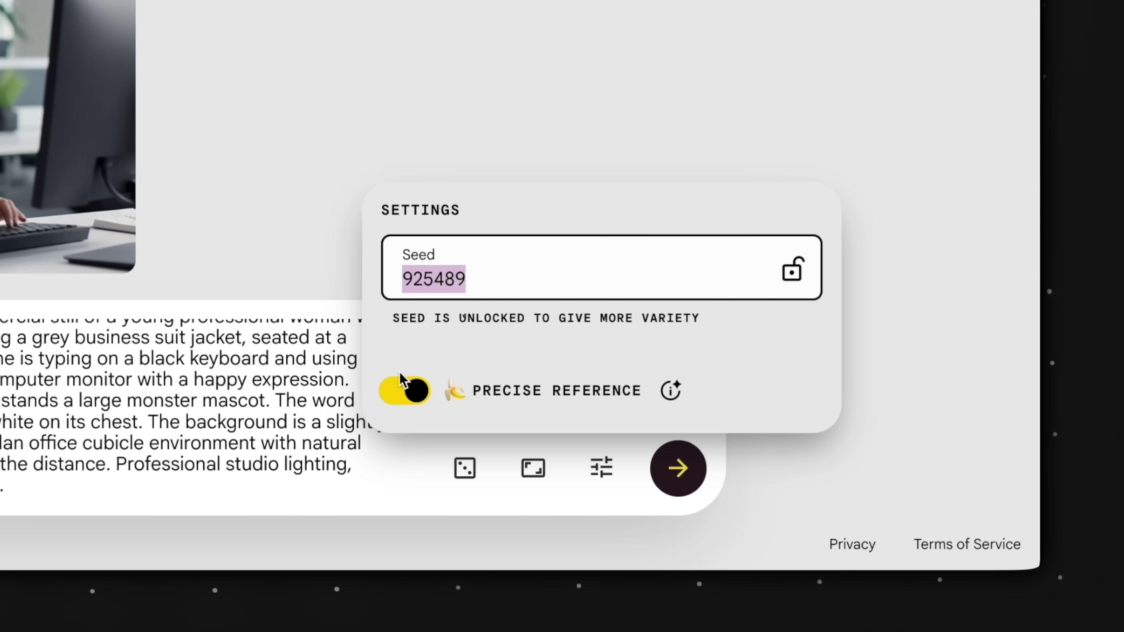
left_click(403, 385)
left_click(153, 494)
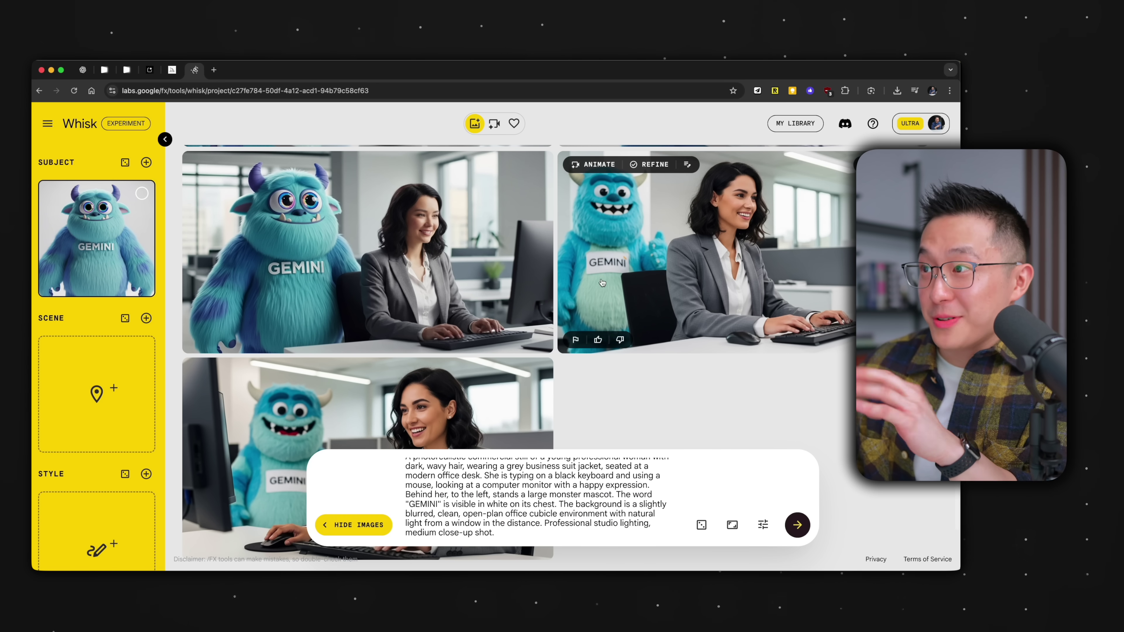
left_click(632, 380)
scroll(626, 383, "down", 1)
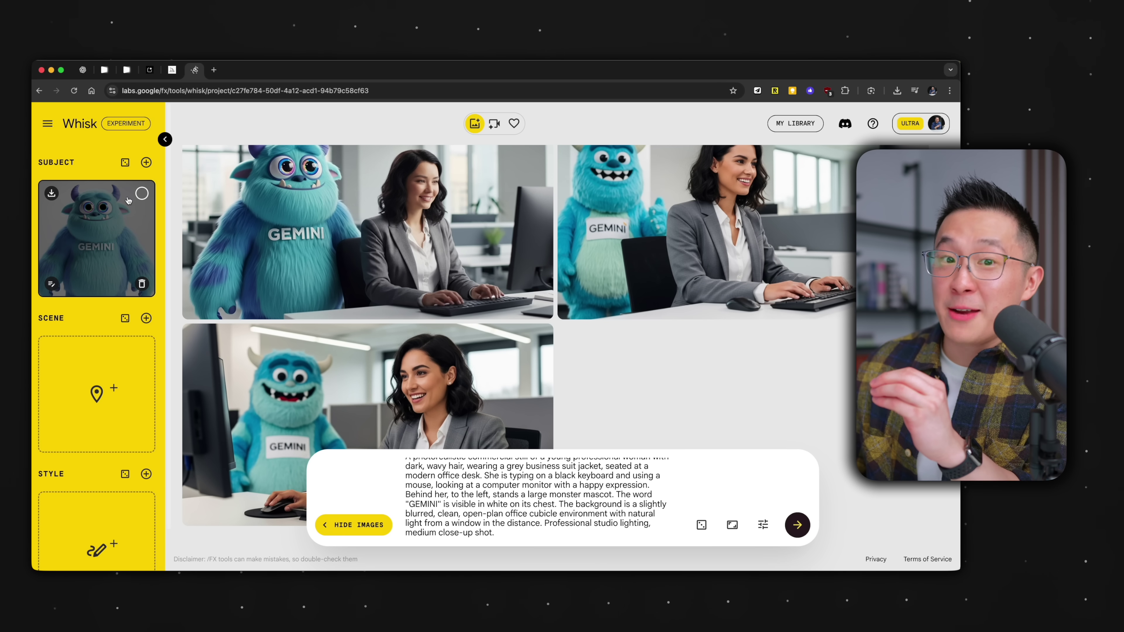
scroll(615, 416, "up", 1)
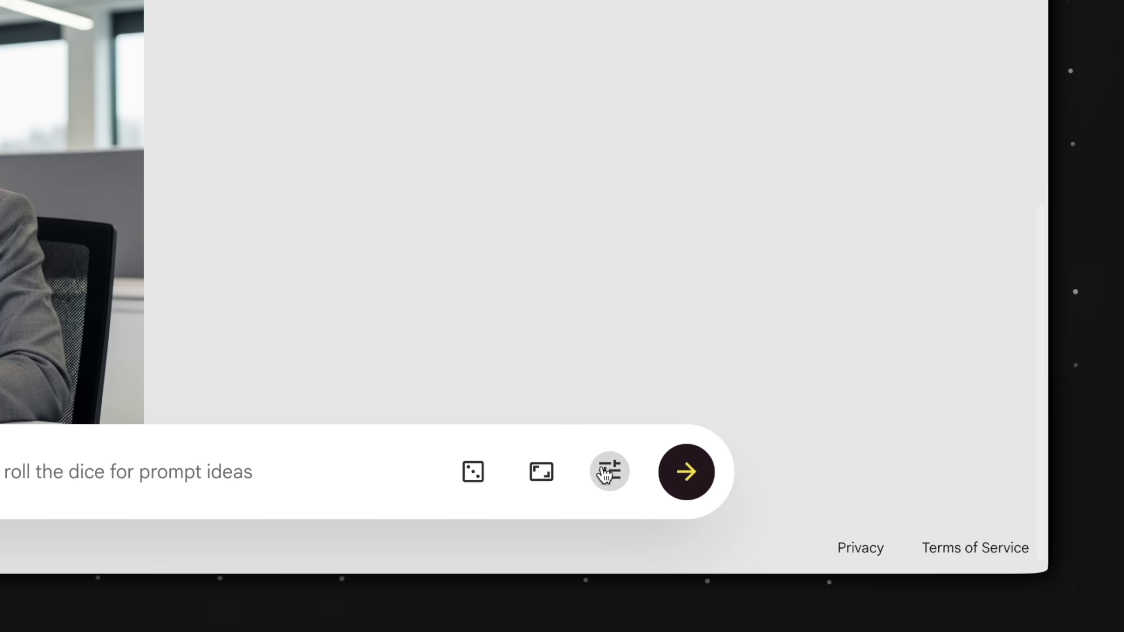
Step: Switch Precise Reference back on in Whisk's generation settings
left_click(610, 471)
left_click(418, 396)
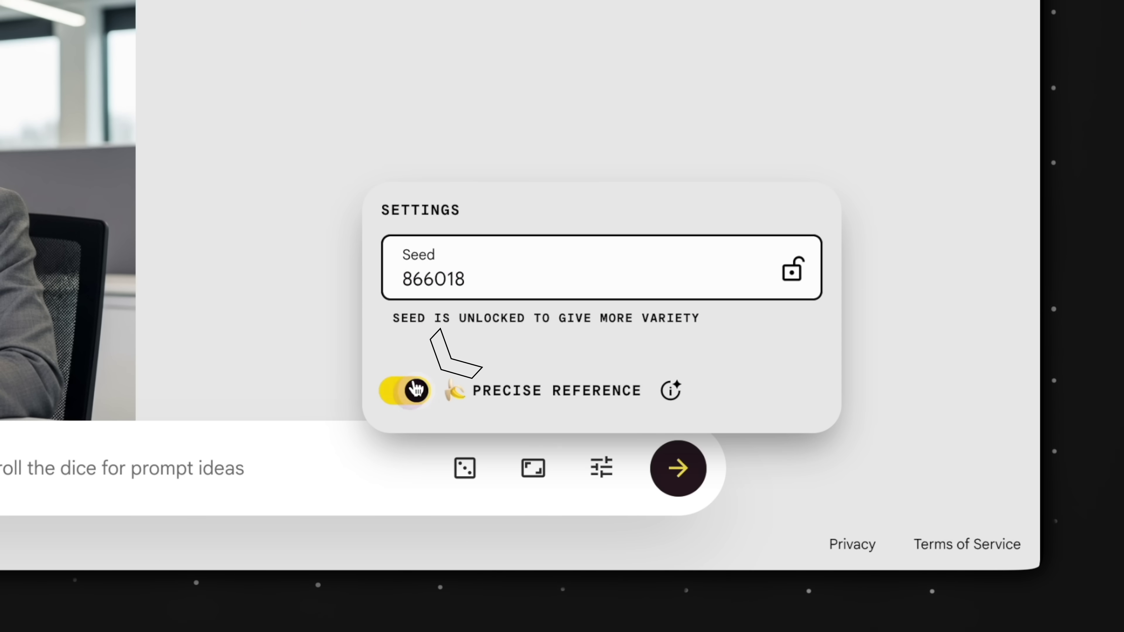
left_click(251, 330)
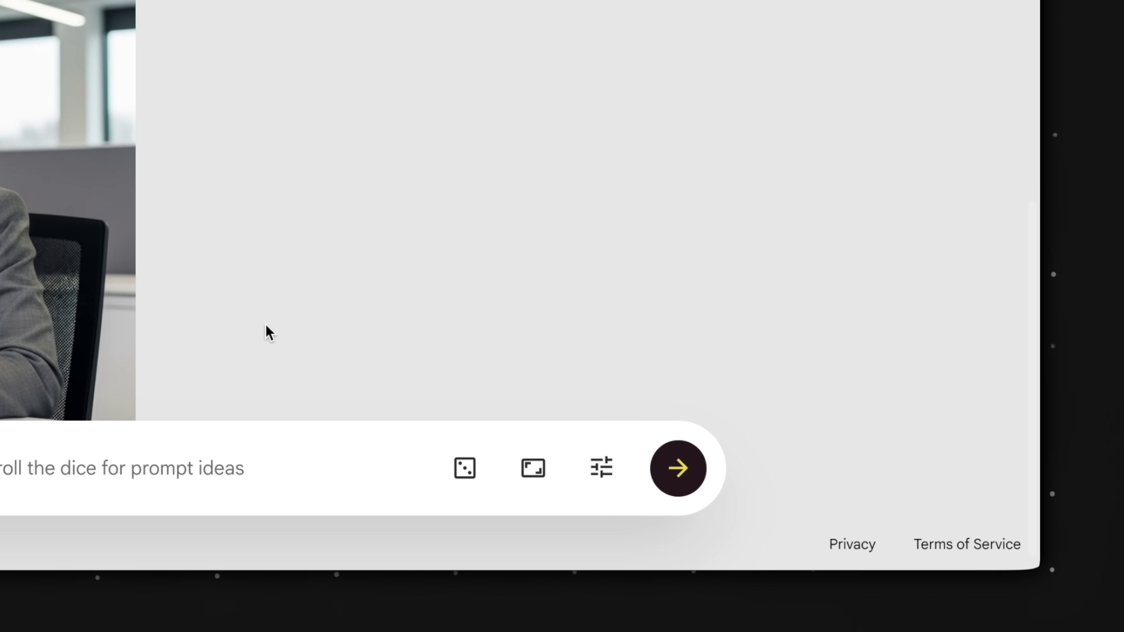
Step: Paste the navy-suit man at an office desk prompt and generate new monster images
left_click(114, 468)
key("super+v")
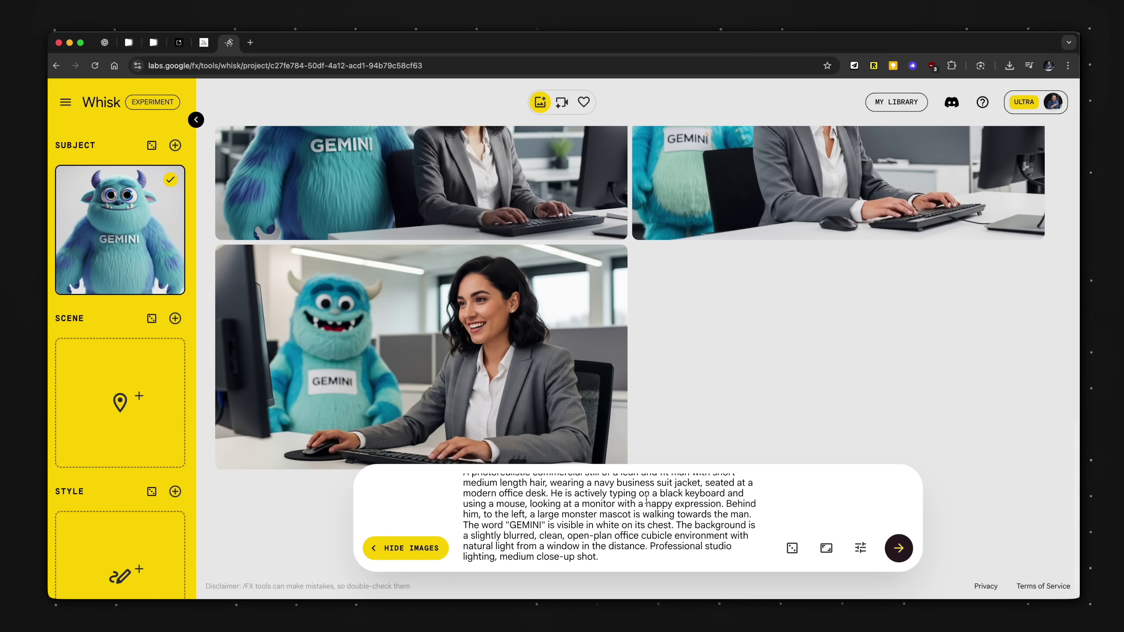
key("Return")
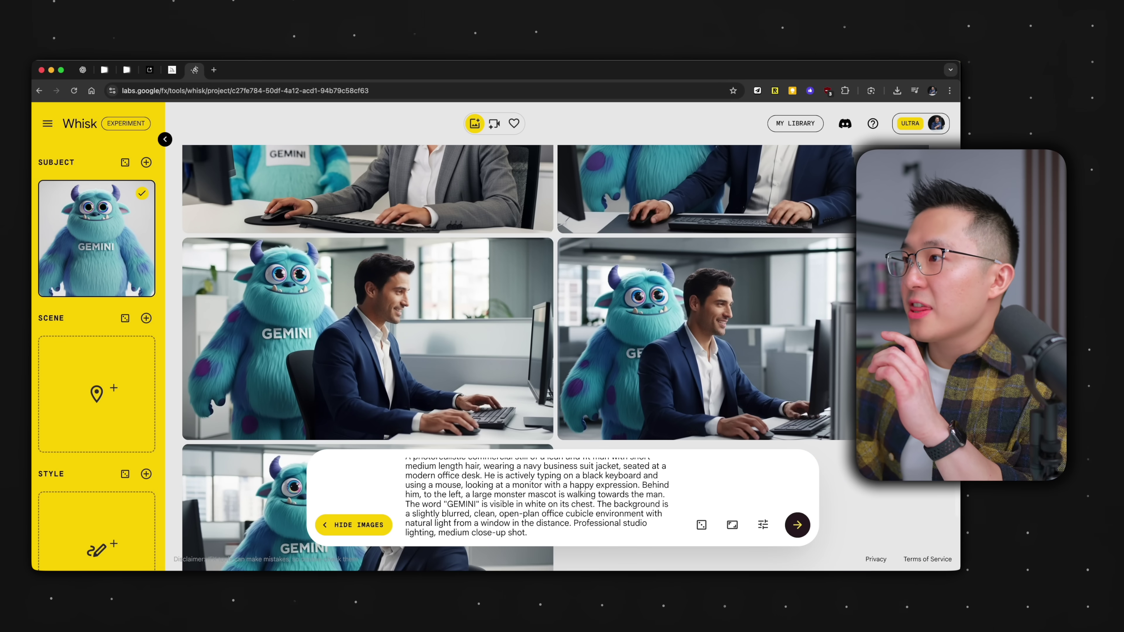
scroll(801, 224, "up", 5)
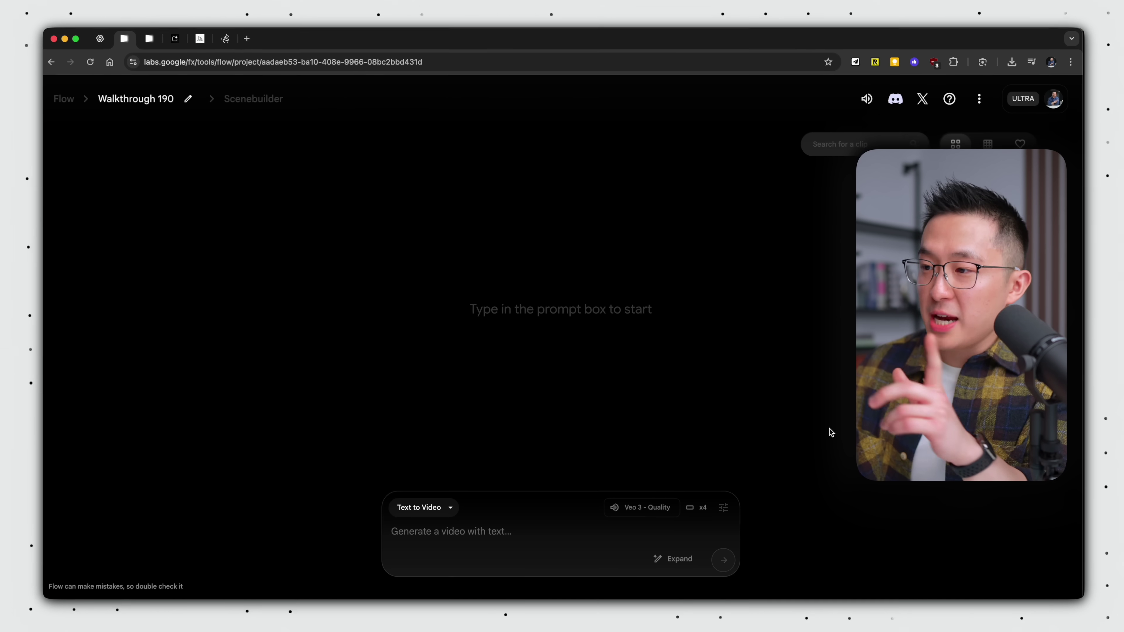
Step: Switch Google Flow's generation mode to Frames to Video
left_click(639, 509)
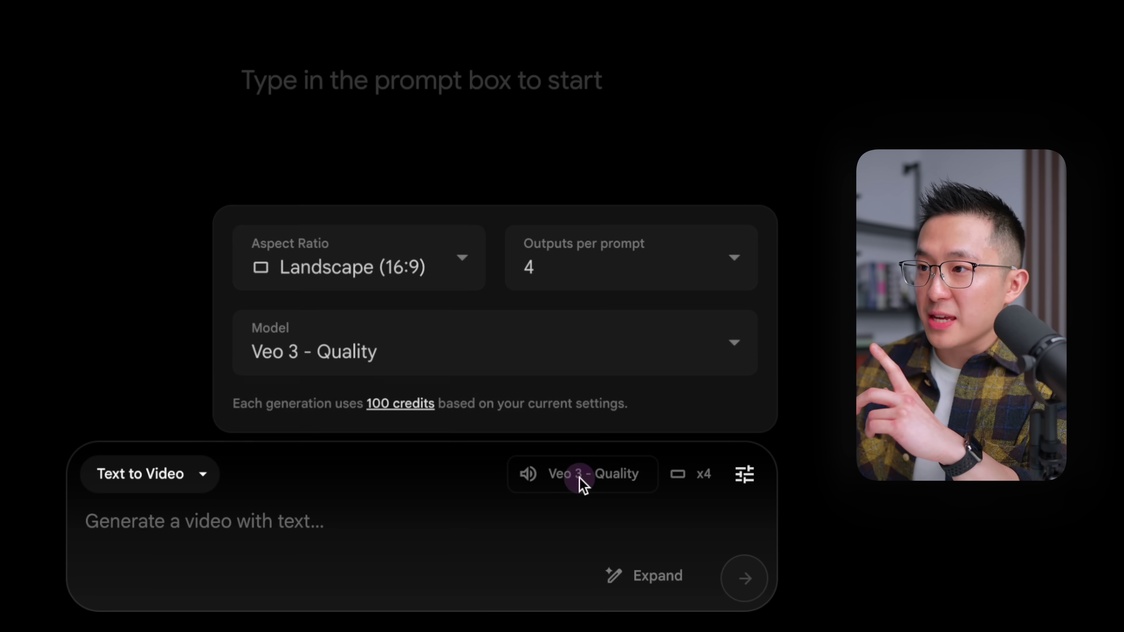
left_click(417, 345)
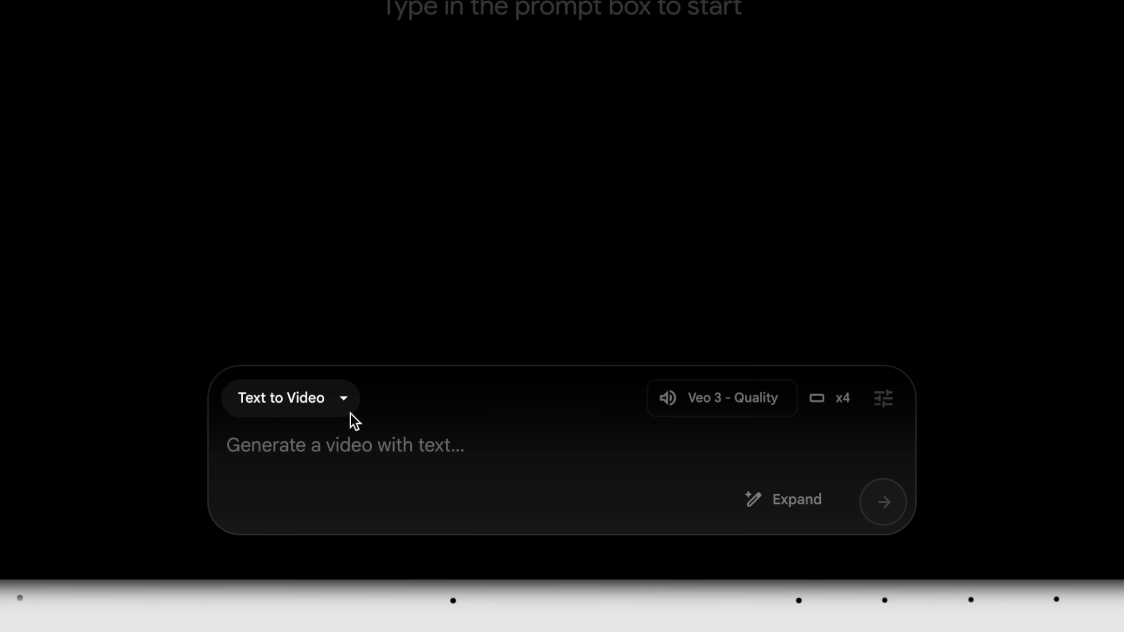
left_click(349, 411)
left_click(310, 283)
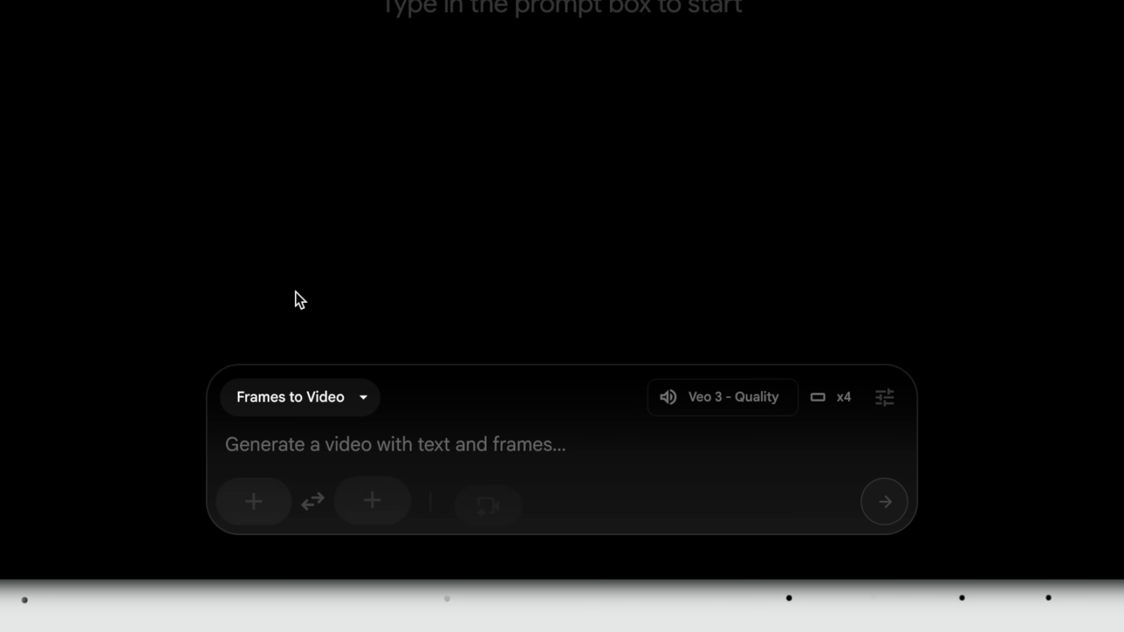
Step: Upload the woman-with-GEMINI-monster image as the first frame, cropped to landscape
left_click(279, 503)
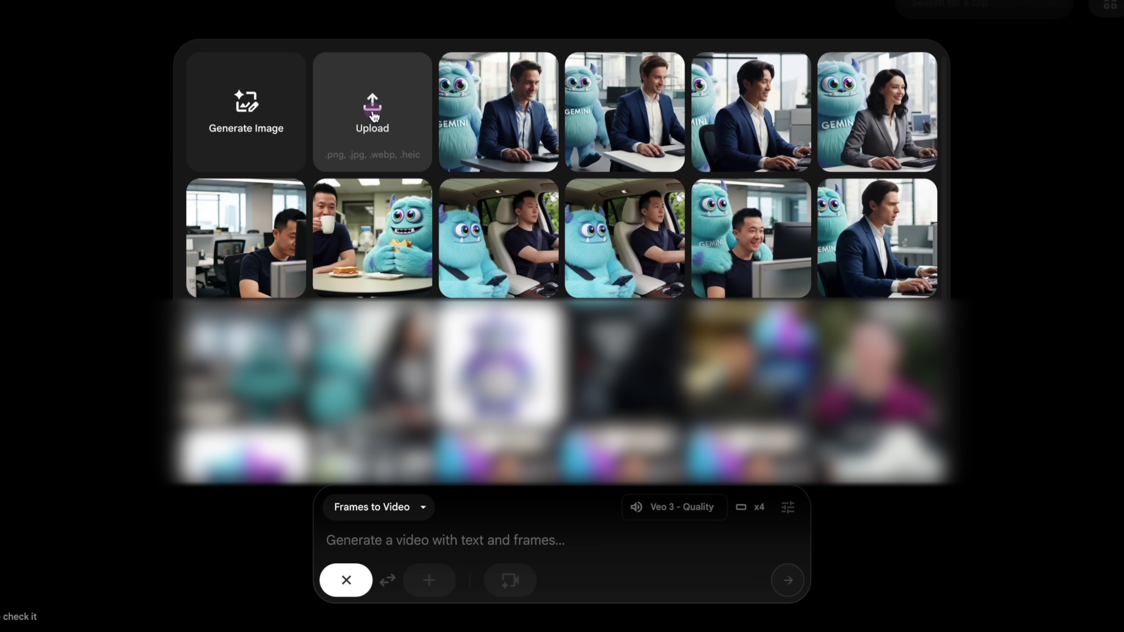
left_click(373, 114)
double_click(448, 146)
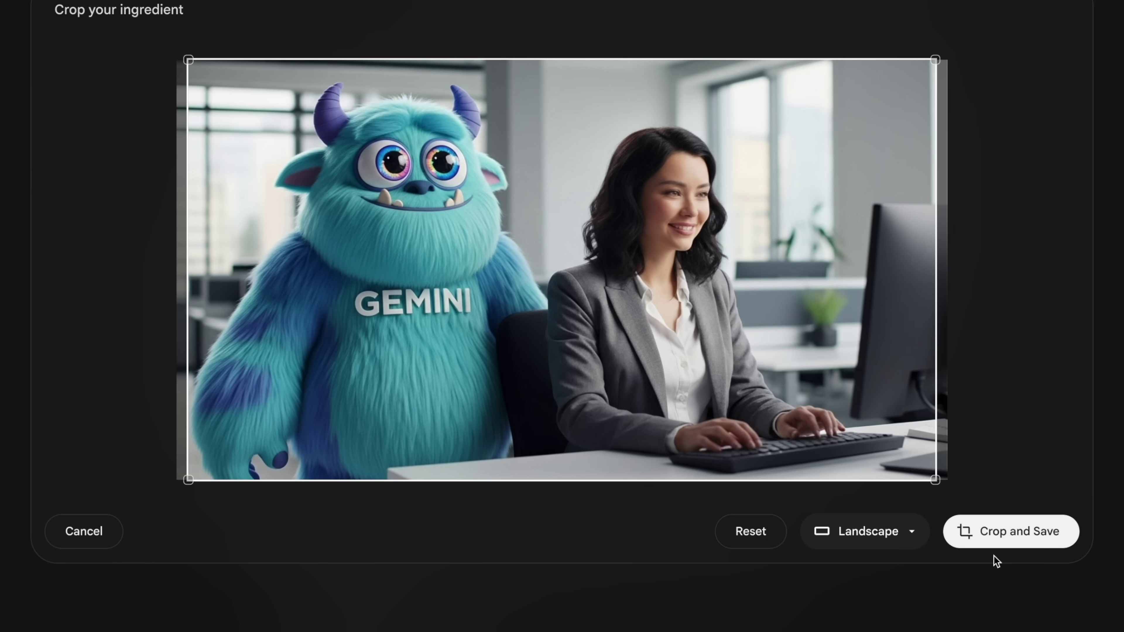
left_click(995, 536)
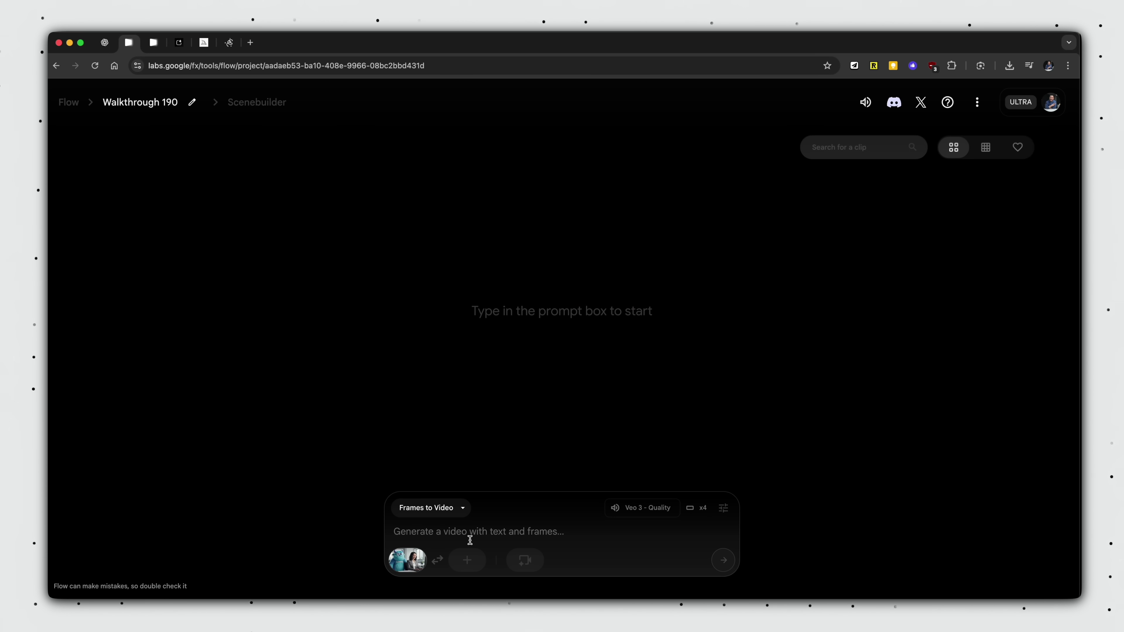
Step: Paste the find-yesterday's-email prompt, keeping Landscape (16:9) and 4 outputs per prompt
left_click(522, 534)
type("Cinematic medium shot in a bright, modern office cubicle. A female professional with dark hair in a grey business suit sits at her computer. Standing directly behind her is a large friendly-looking monster mascot and has the word \"GEMINI\" on its chest. The professional turns around in her chair enthusiastically to face the mascot and asks, \"Google Gemini, can you find that email from yesterday?\" The mascot replies with a deadpan tone, \"No but I can show you an ad that looks like an email, you’re welcome!\" Immediately after speaking, the mascot turns and strolls purposefully out of the frame, leaving the female professional looking frustrated. The scene has quiet ambient office sounds of soft keyboard clicks and a low electronic hum.")
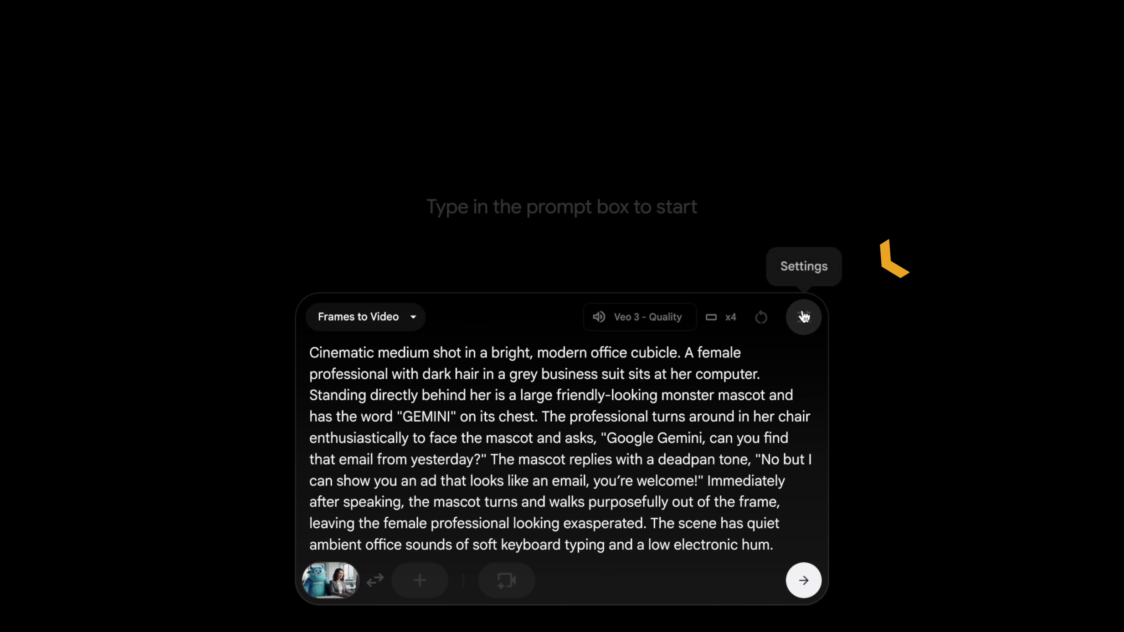
left_click(803, 317)
left_click(575, 170)
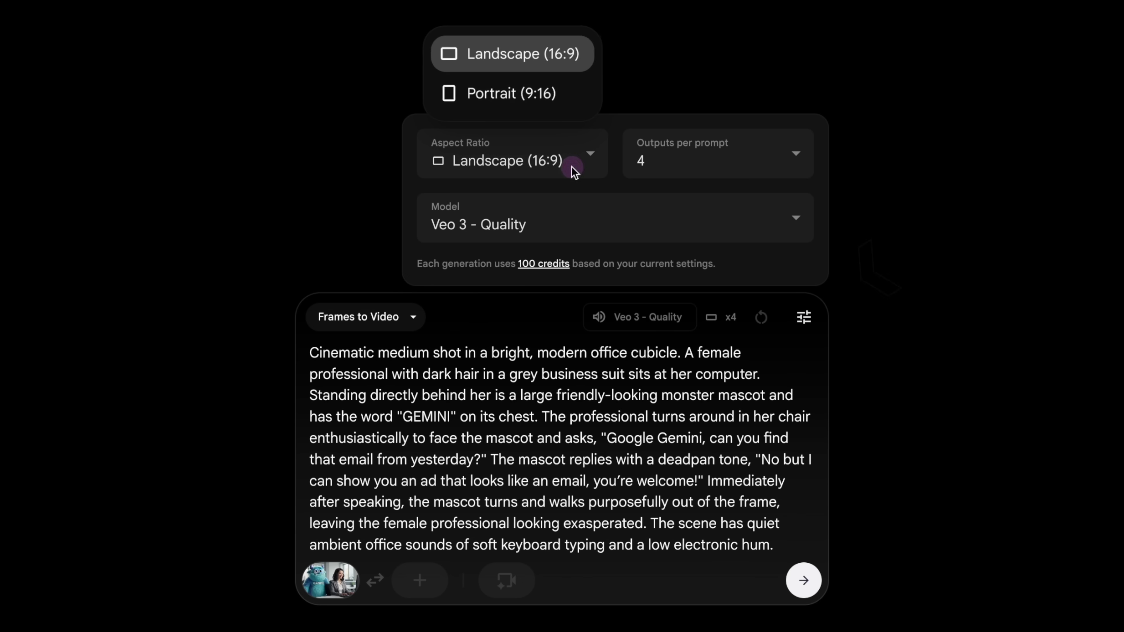
left_click(570, 54)
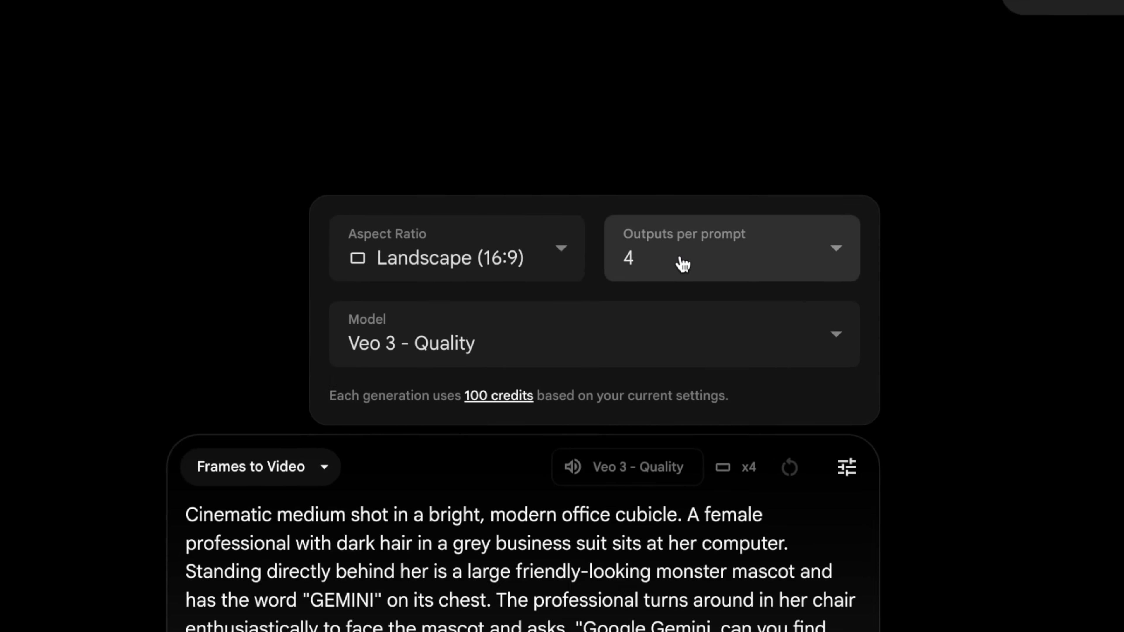
left_click(682, 165)
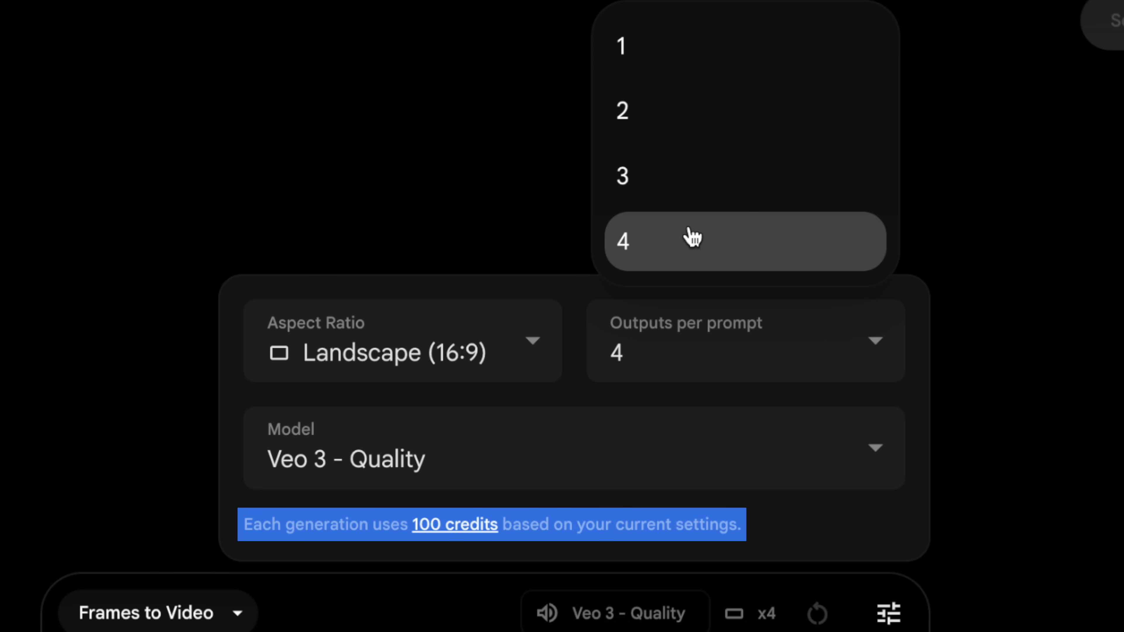
left_click(915, 351)
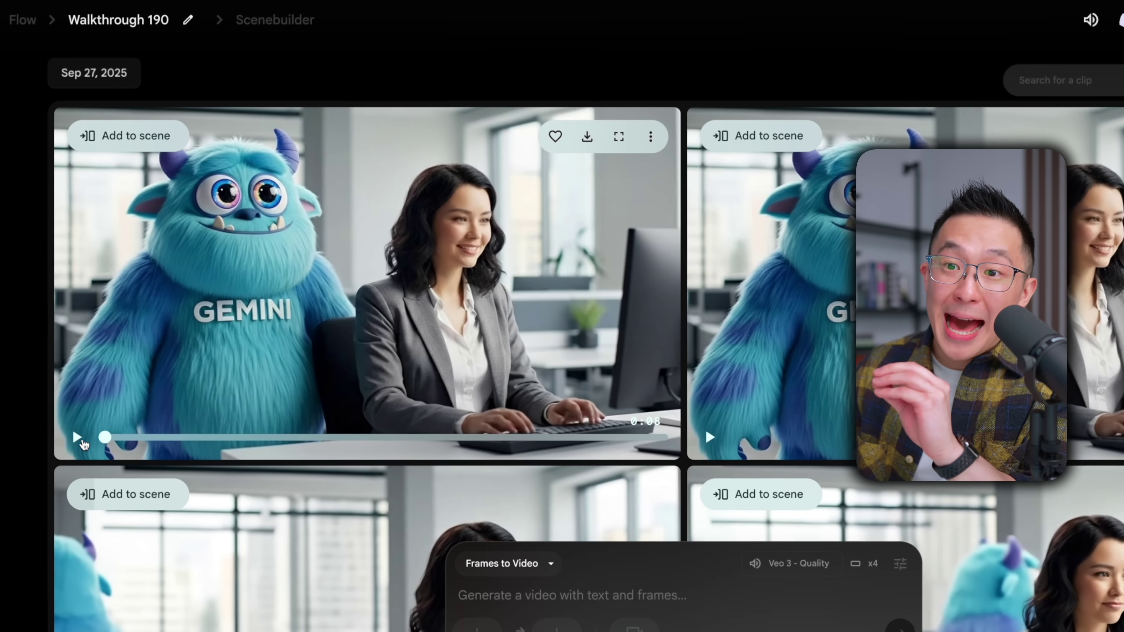
Step: Play through the woman-and-mascot clips and download one at Original size (720p)
left_click(77, 437)
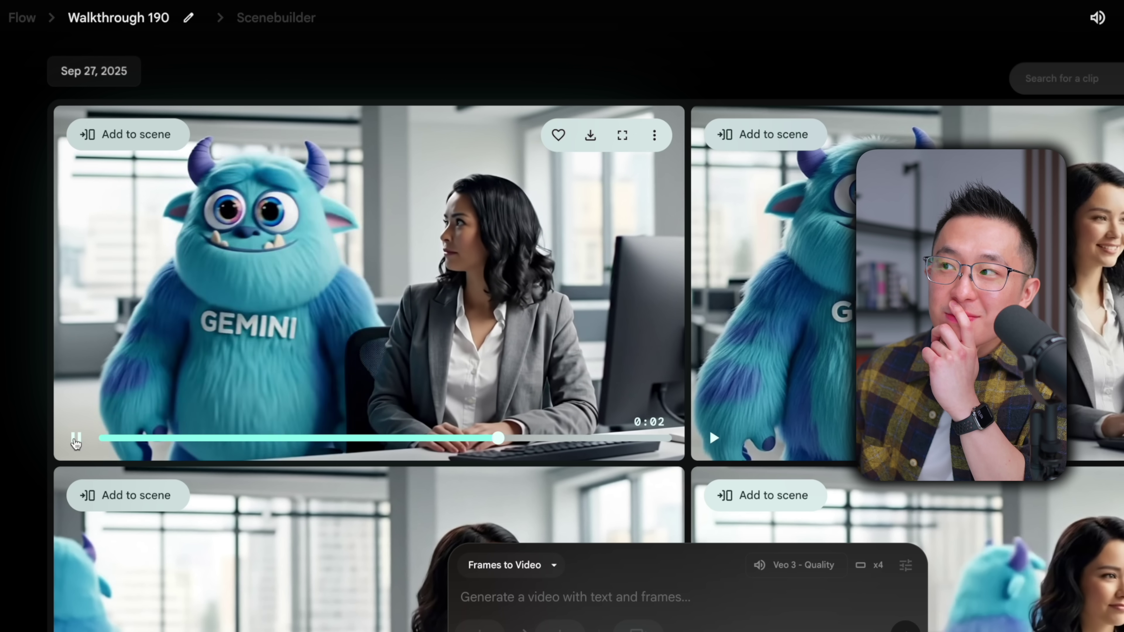
left_click(76, 438)
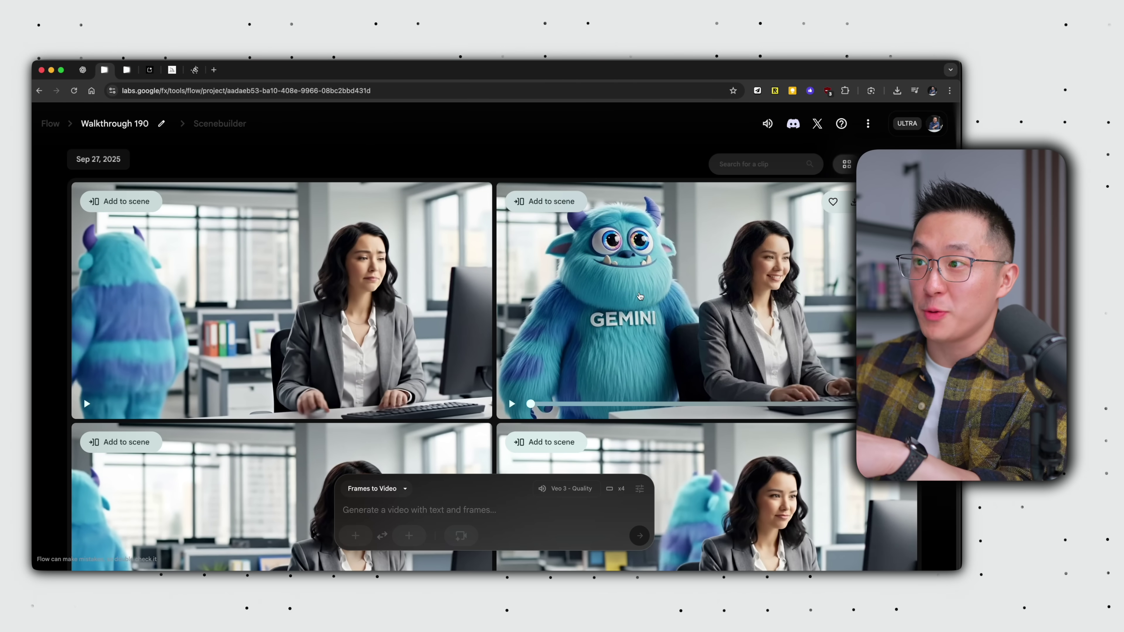
scroll(641, 288, "down", 5)
scroll(495, 421, "up", 4)
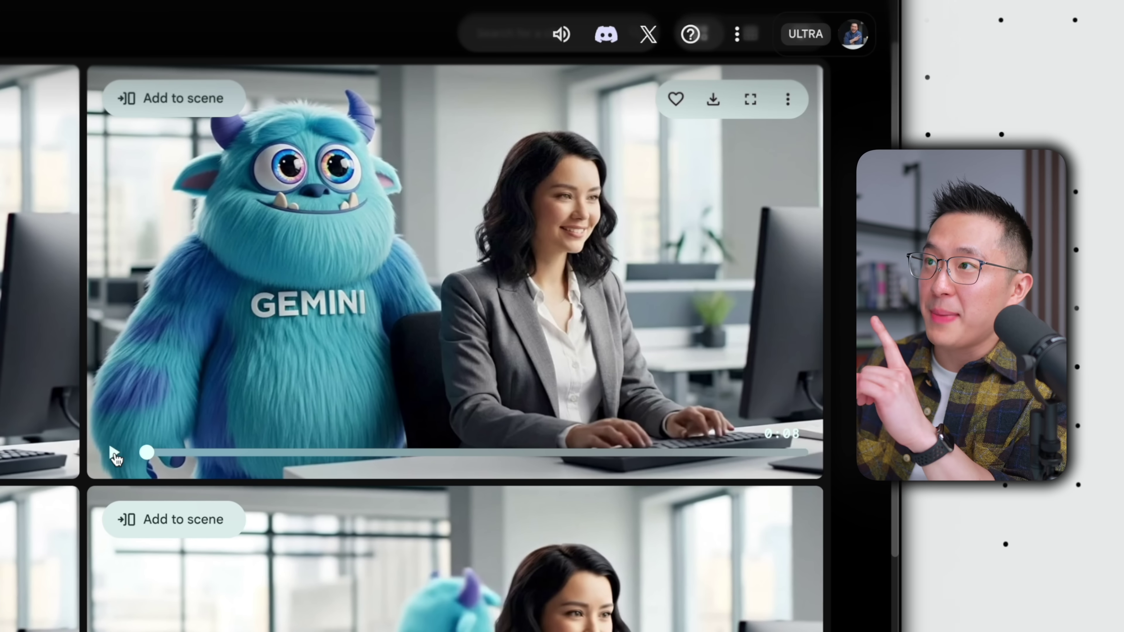
left_click(113, 455)
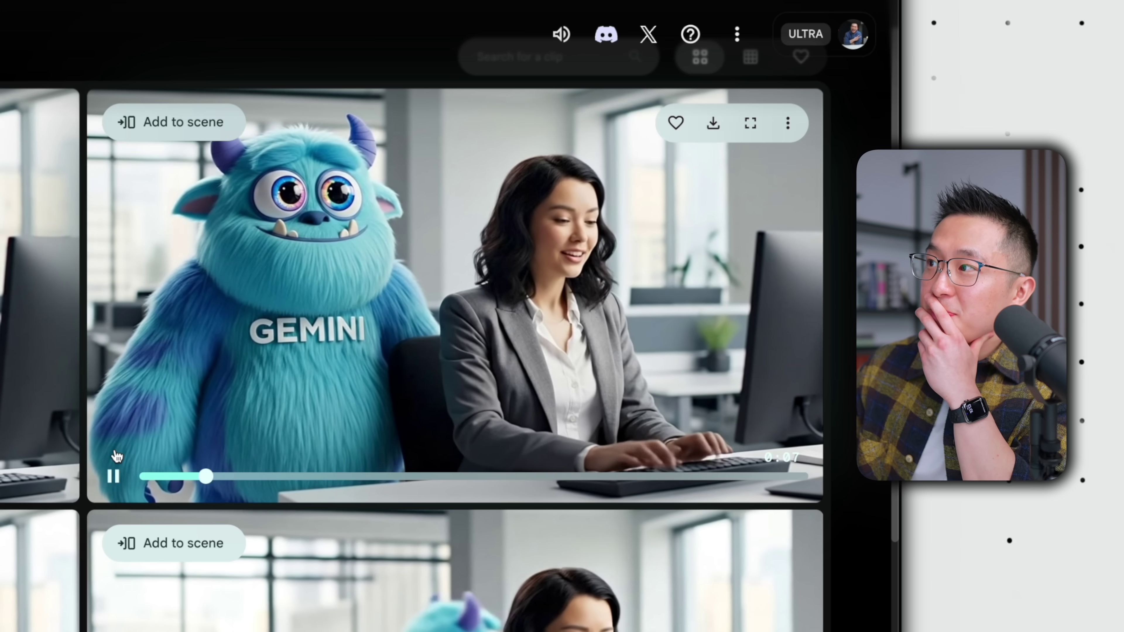
scroll(113, 469, "up", 1)
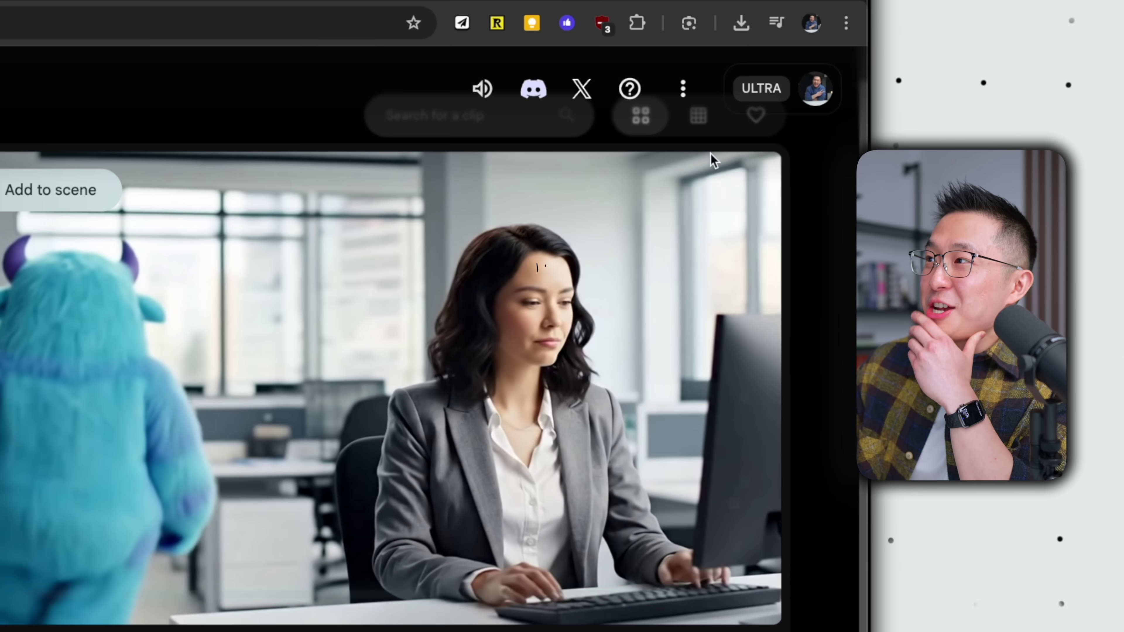
mouse_move(598, 200)
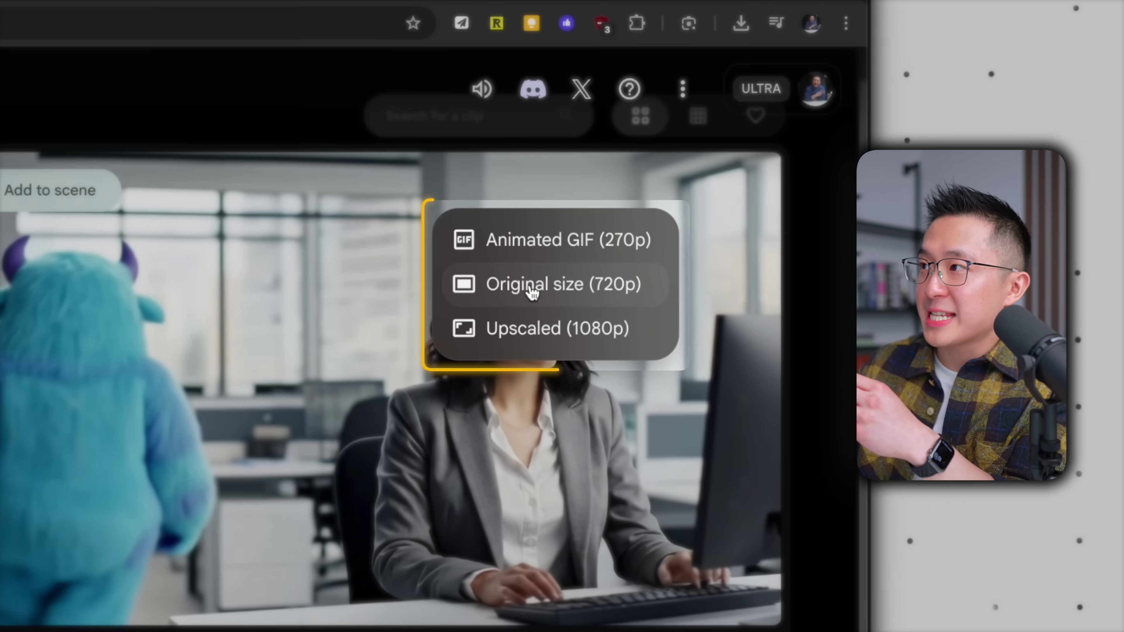
left_click(534, 293)
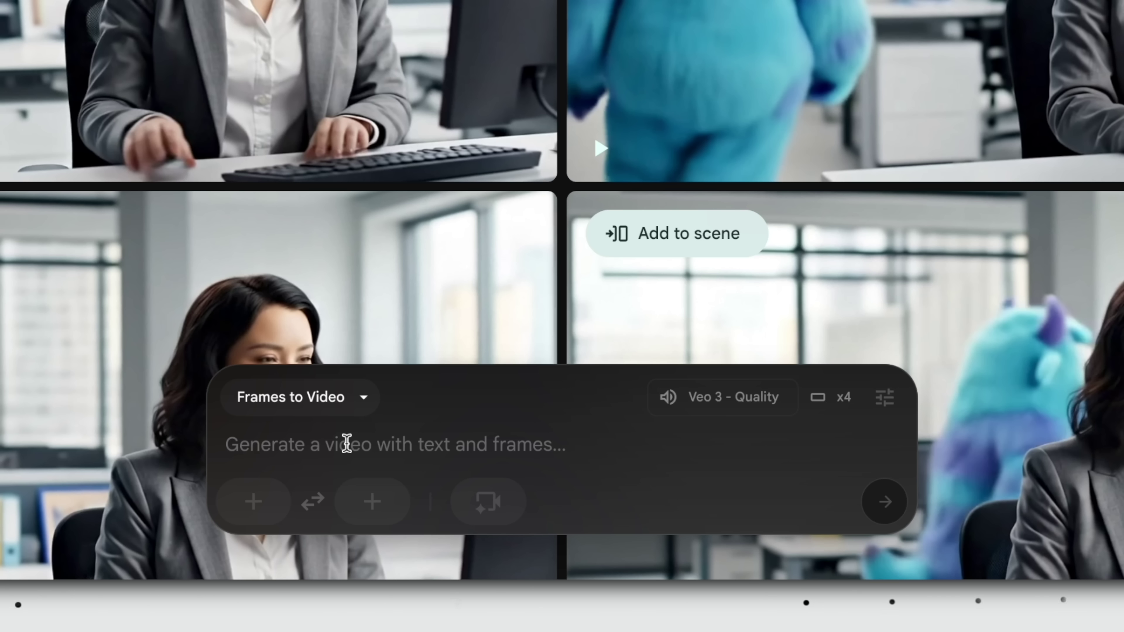
Step: Use the man-with-monster image as first frame and submit the unskippable-ad prompt
left_click(243, 491)
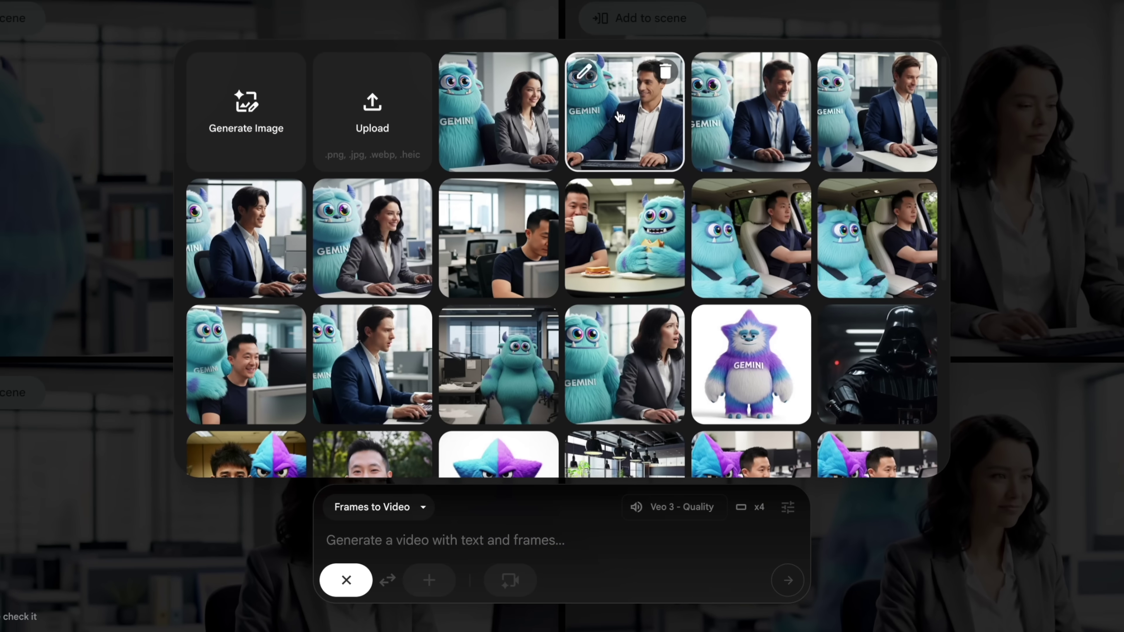
left_click(620, 117)
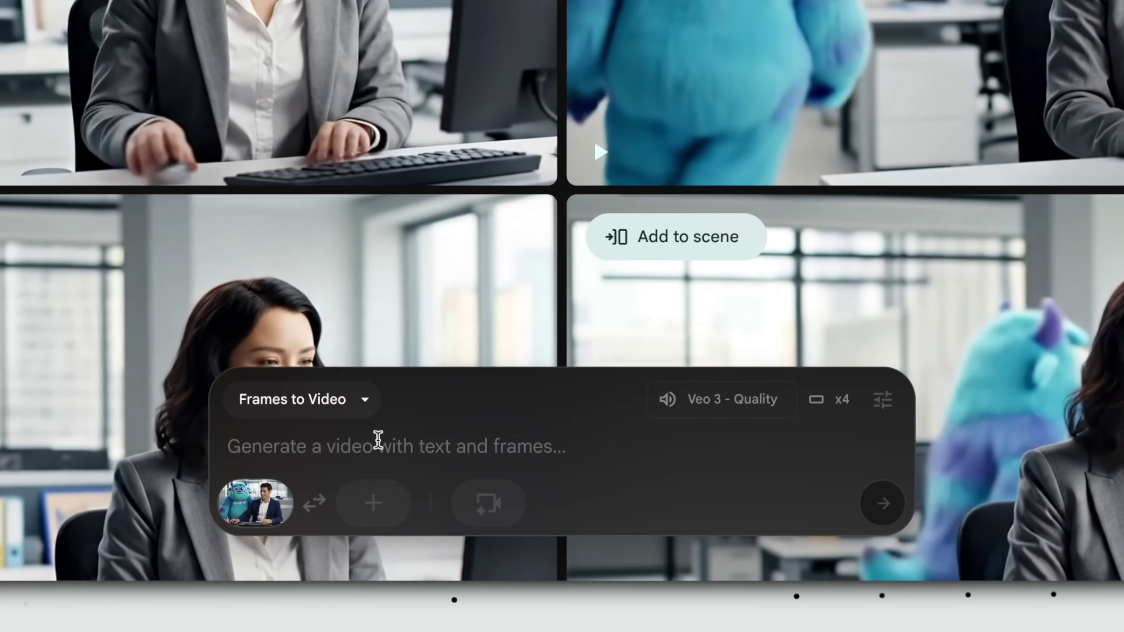
left_click(299, 430)
type("Cinematic medium shot in a bright, modern office. A large monster mascot with \"GEMINI\" on its chest walks purposefully into frame and stops behind a male professional in a blue suit working at his computer. The male professional turns his chair around to look up at the mascot and asks, \"Hey Gemini, can you play that YouTube video from Jeff Su?\" The large monster mascot enthusiastically replies, \"Absolutely. But first please enjoy this unskippable 30 minute ad!\" As it finishes the line, the mascot gives a cheerful thumbs up directly to the man. The scene is filled with the low hum and quiet keyboard clicks of a typical office.")
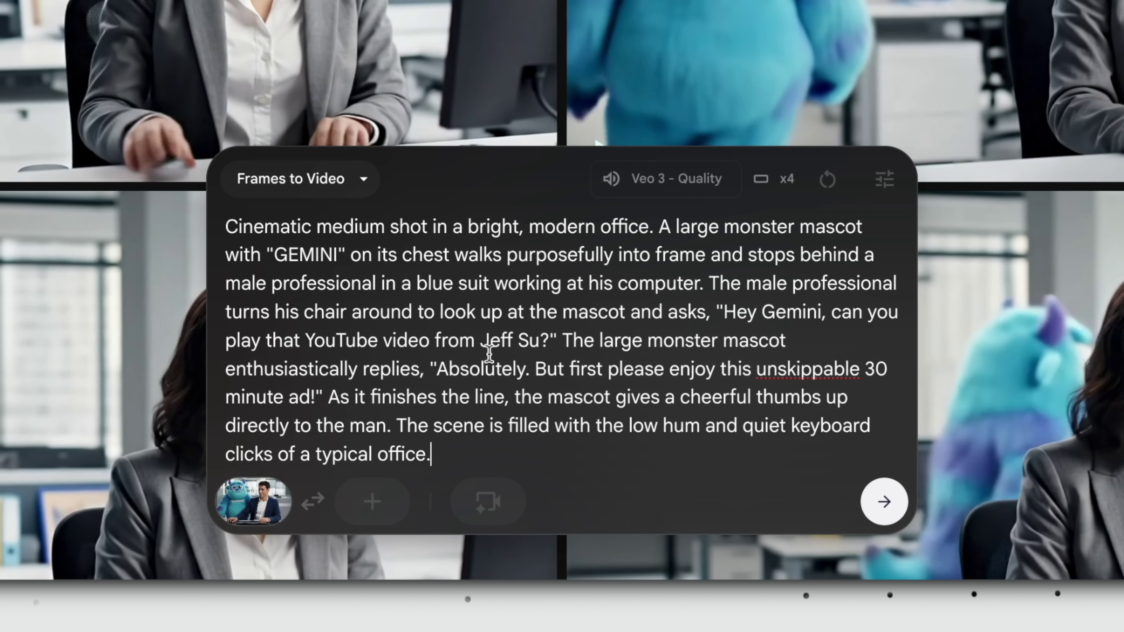
key("Return")
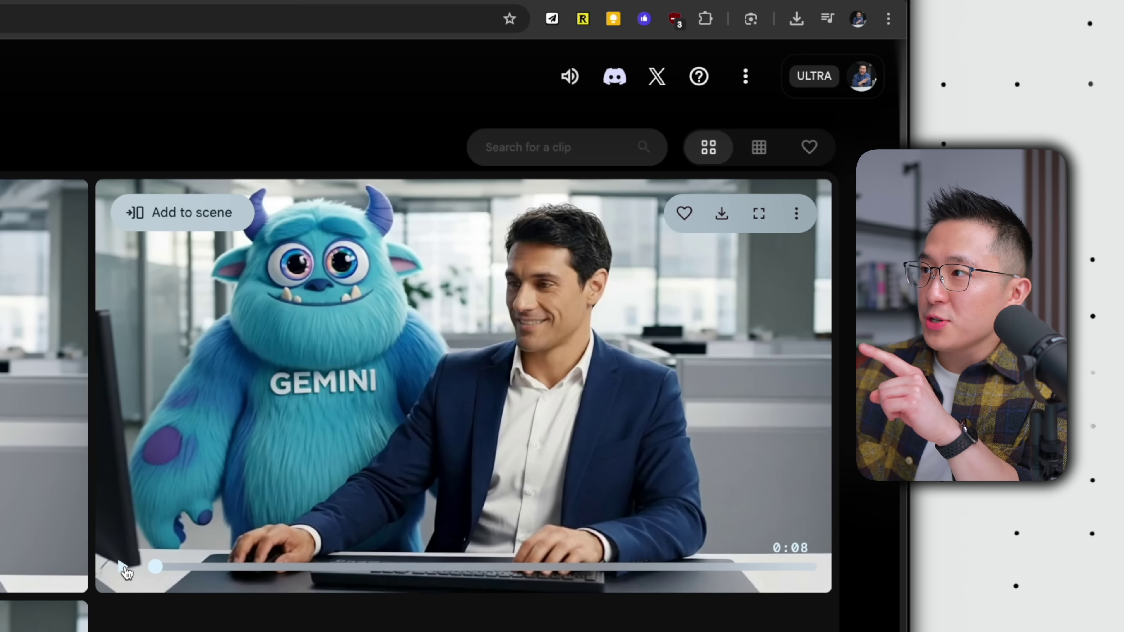
Step: Play the new man-and-mascot clip and download it at Original size (720p)
left_click(126, 572)
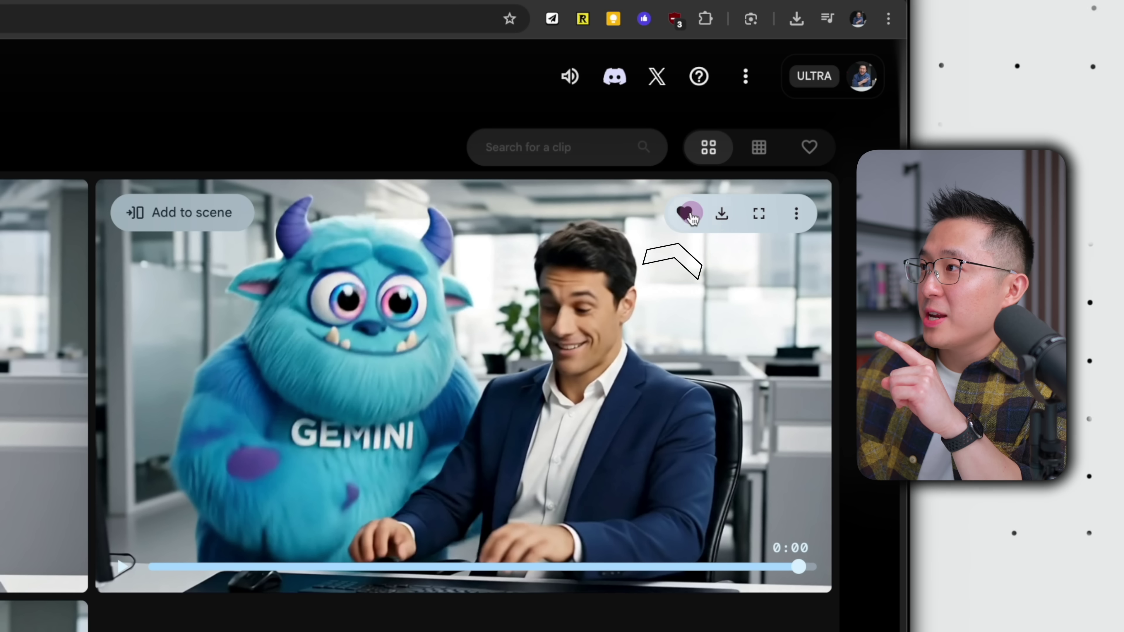
left_click(721, 213)
left_click(632, 304)
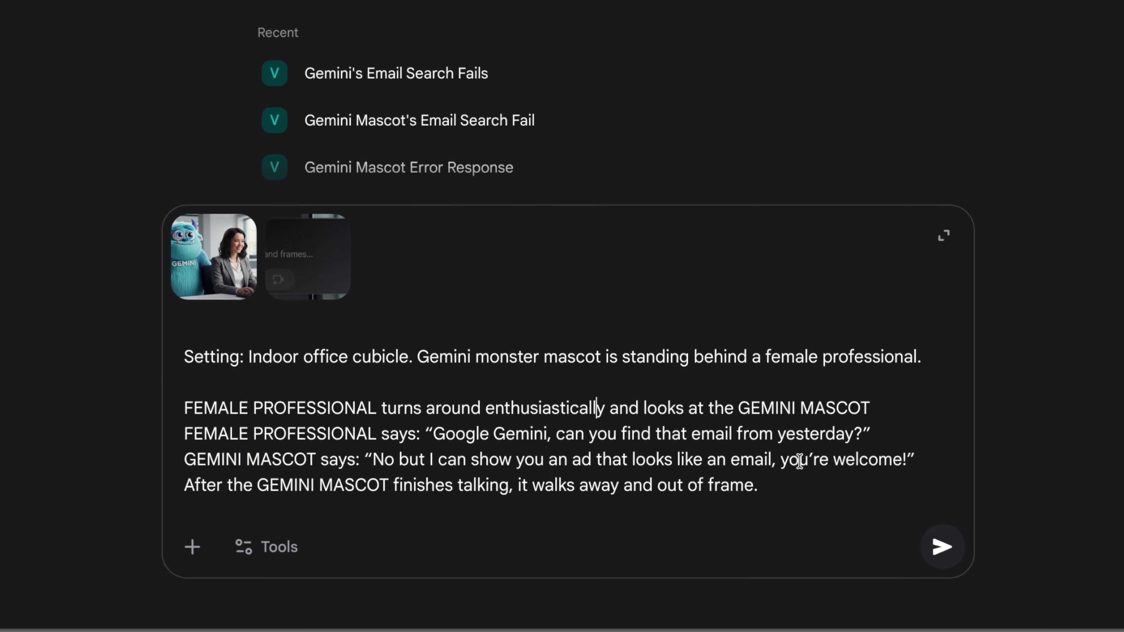
Step: Send the ad-instead-of-email scene request to the Veo Visionary Gem and review its Veo 3 prompt
key("Return")
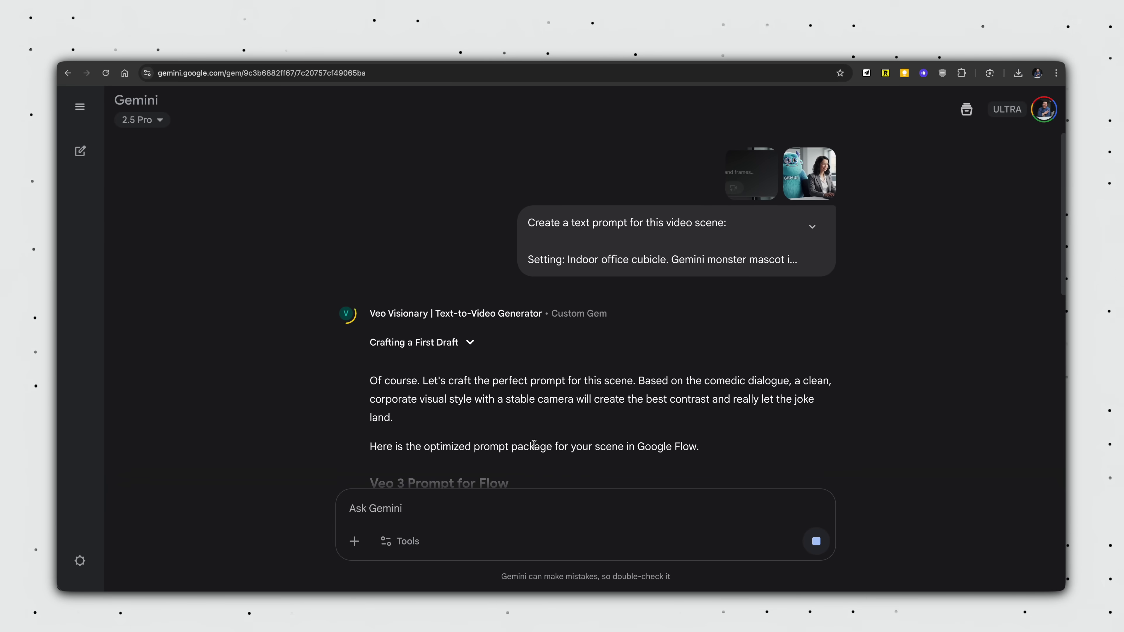
scroll(534, 444, "down", 8)
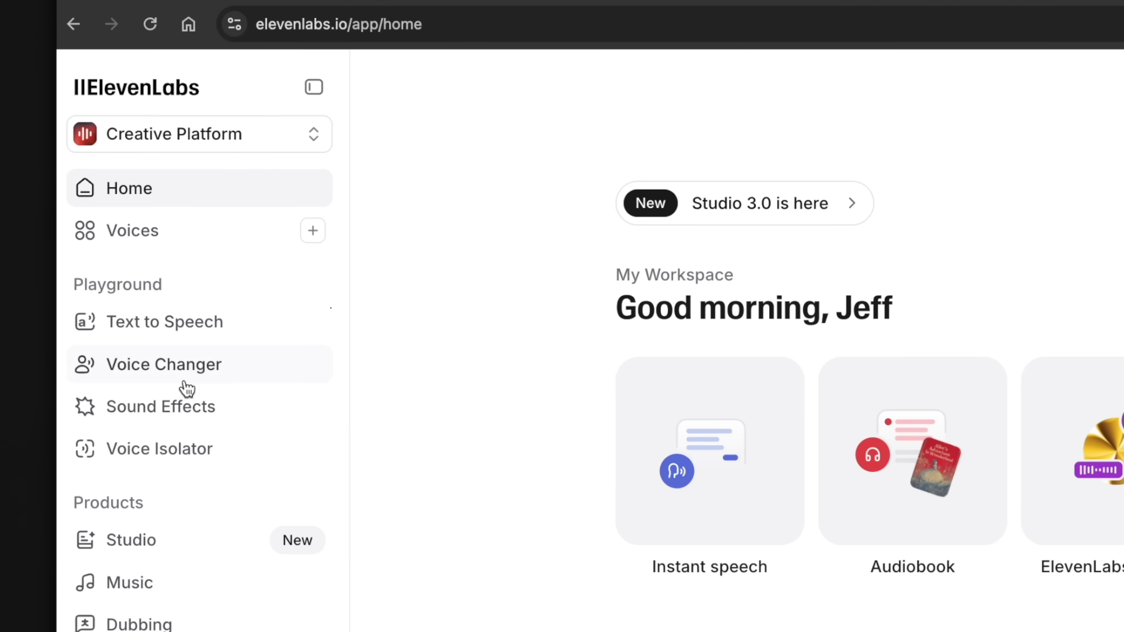
Step: Convert Scene 1 Video.mp4 to the Malvoryx The Monster voice in Voice Changer and play it
left_click(188, 383)
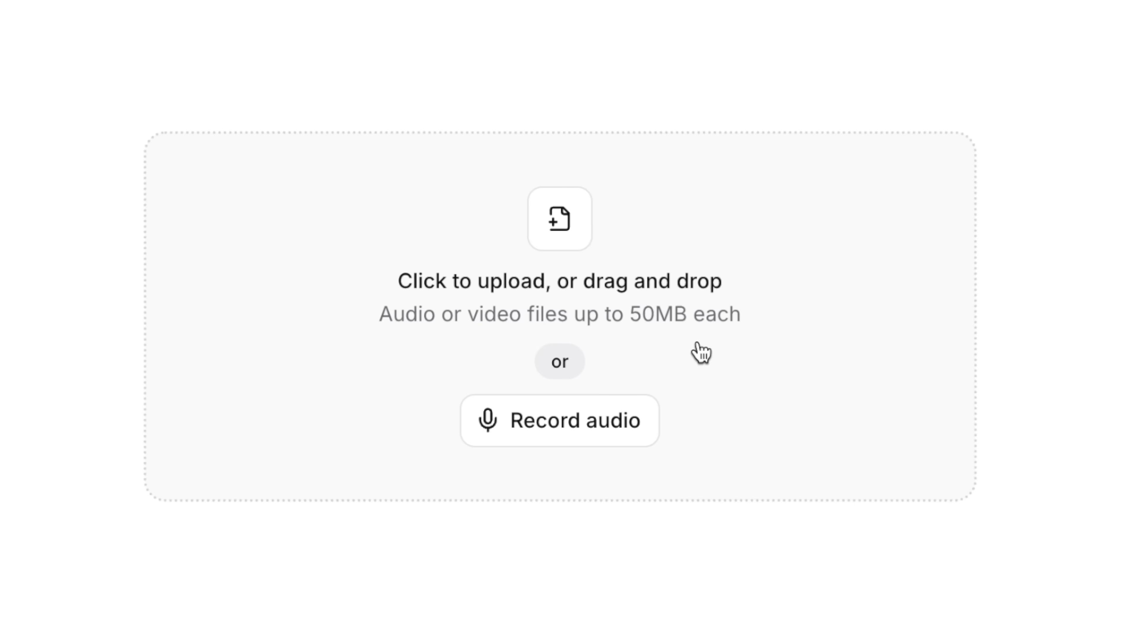
left_click(701, 352)
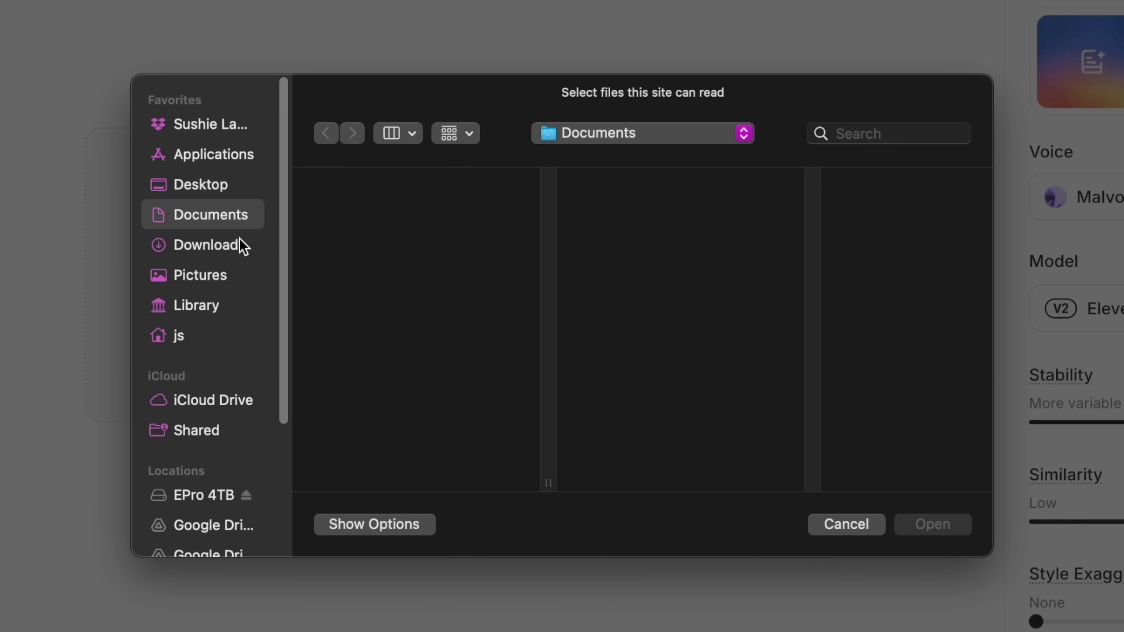
left_click(240, 244)
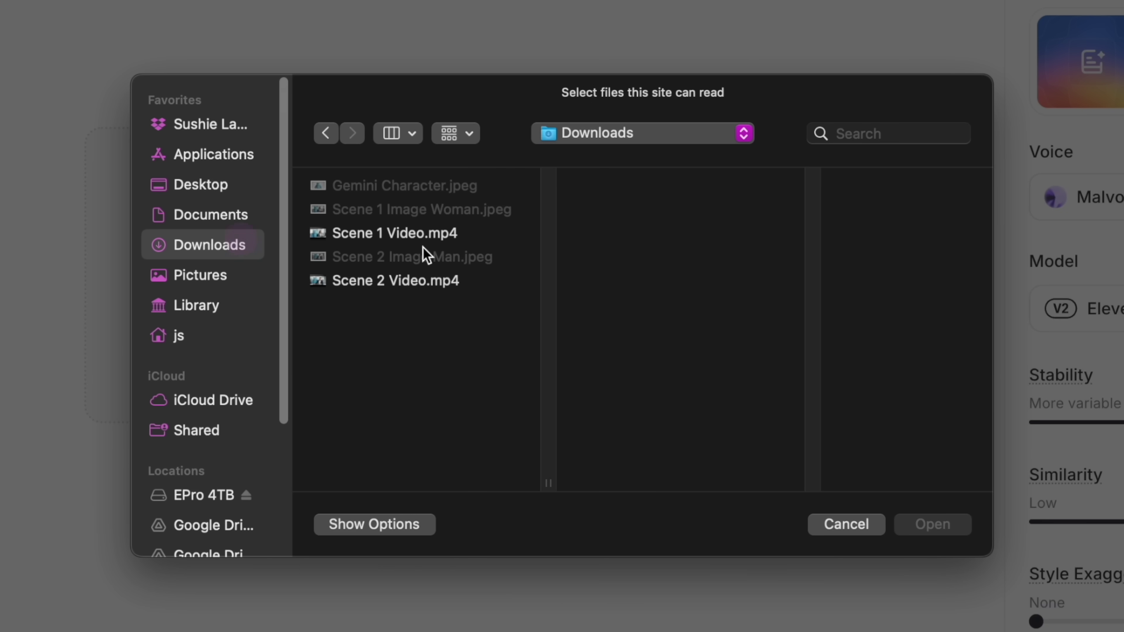
double_click(444, 244)
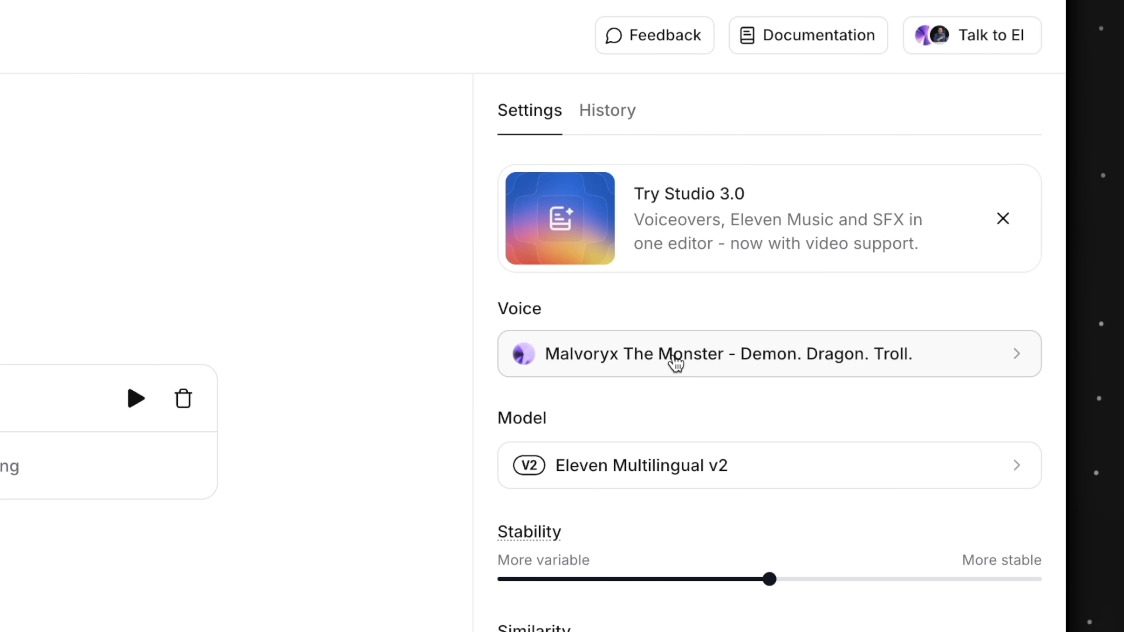
left_click(730, 439)
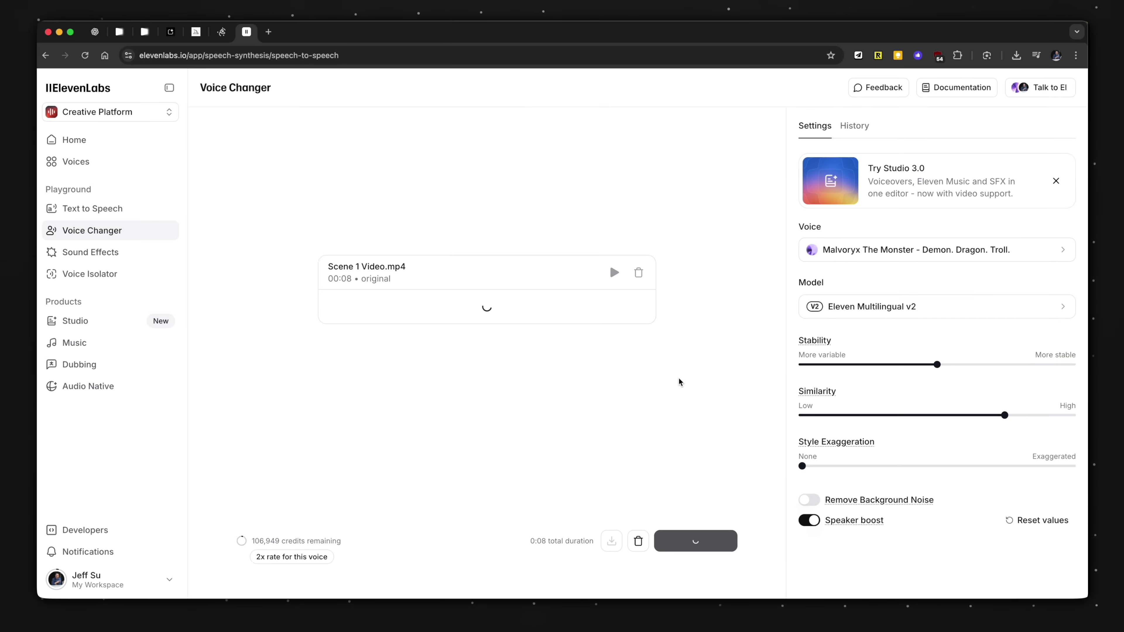
left_click(648, 572)
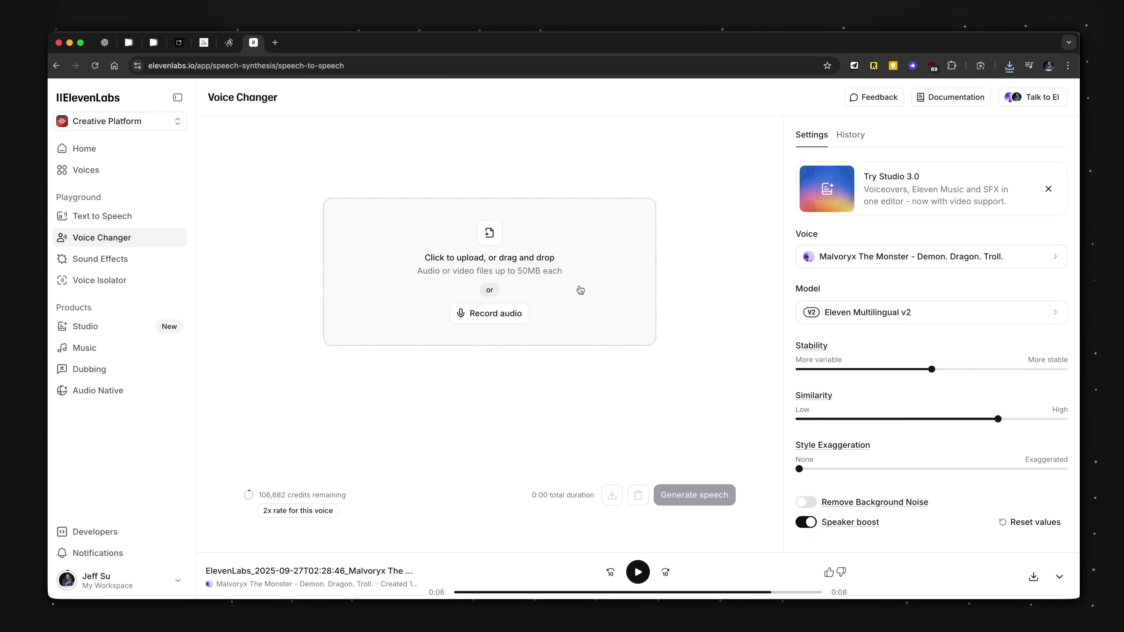
Step: Upload Scene 2 Video.mp4 to ElevenLabs, convert it to the monster voice, and download the audio
left_click(580, 290)
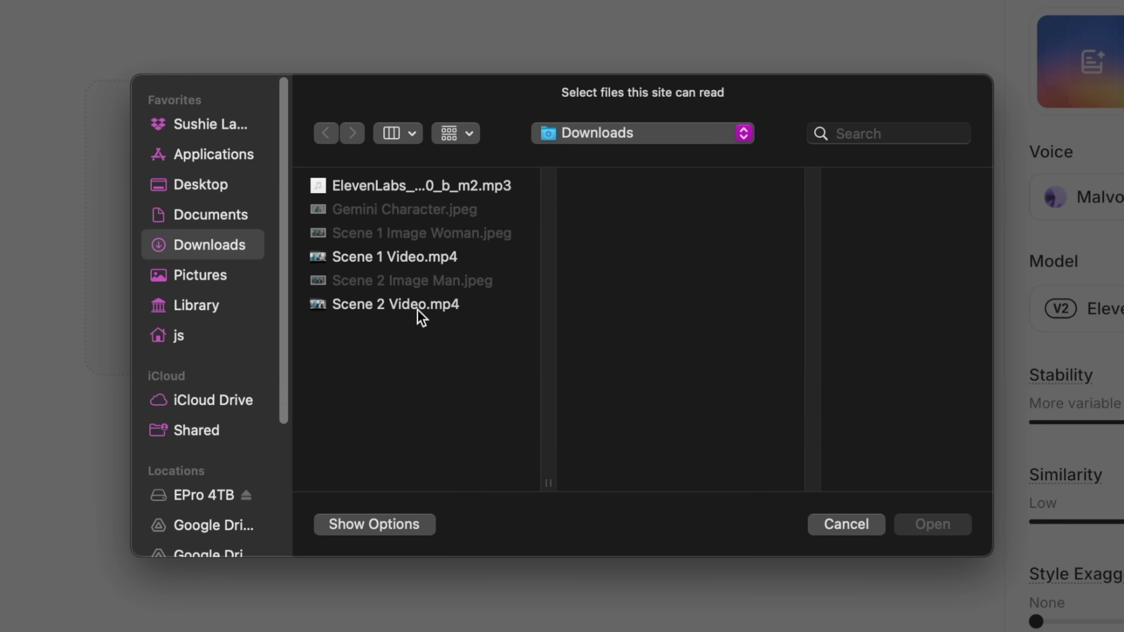
double_click(418, 306)
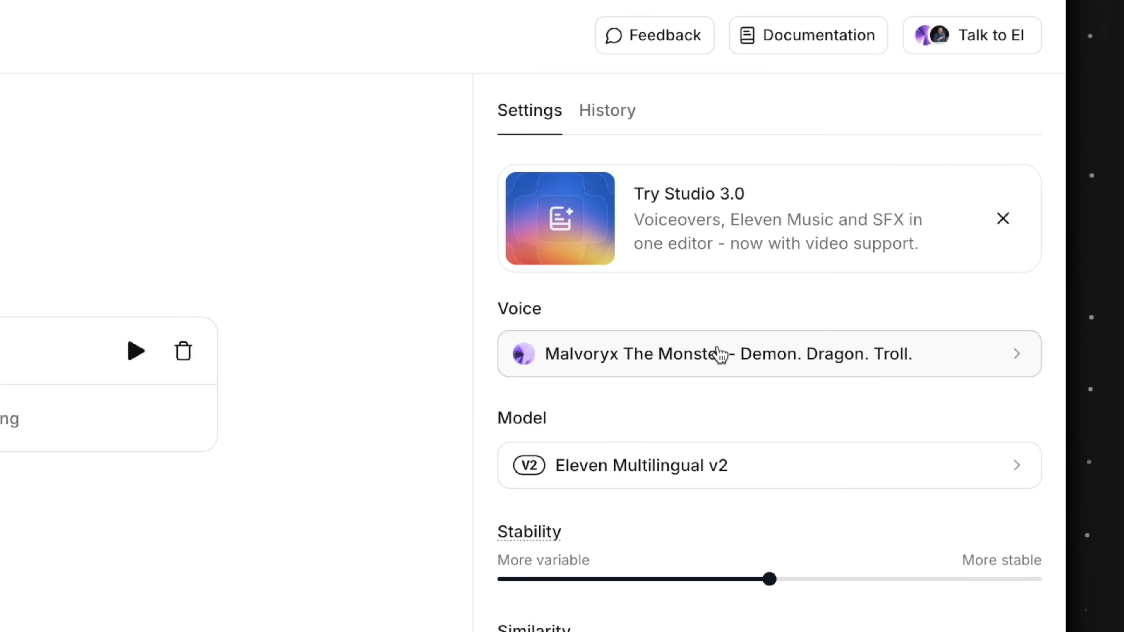
left_click(770, 316)
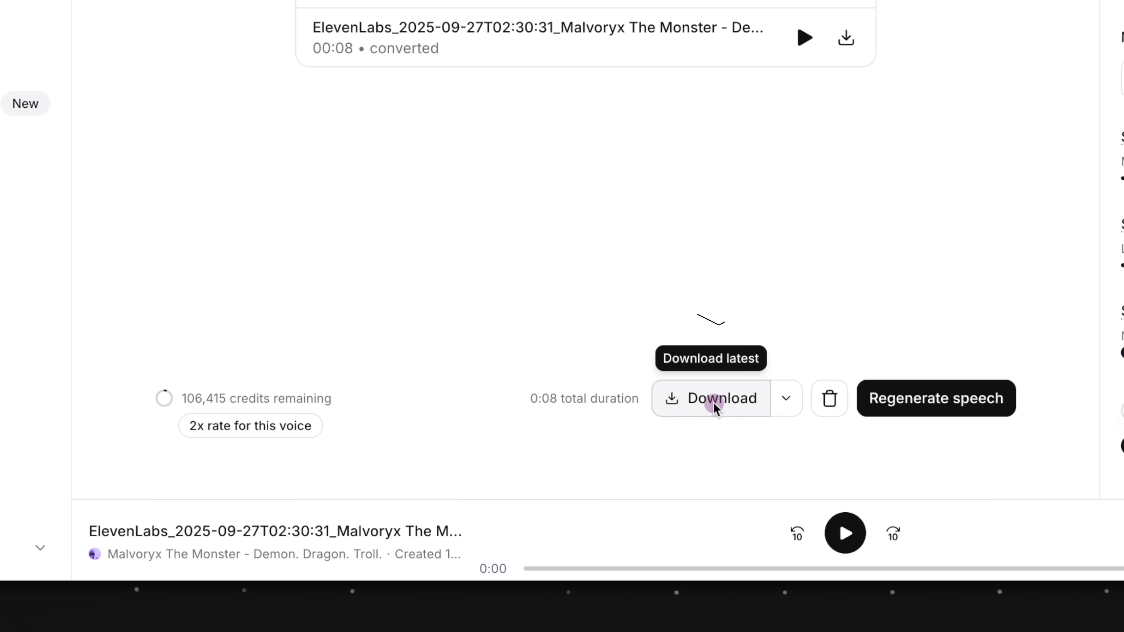
left_click(714, 404)
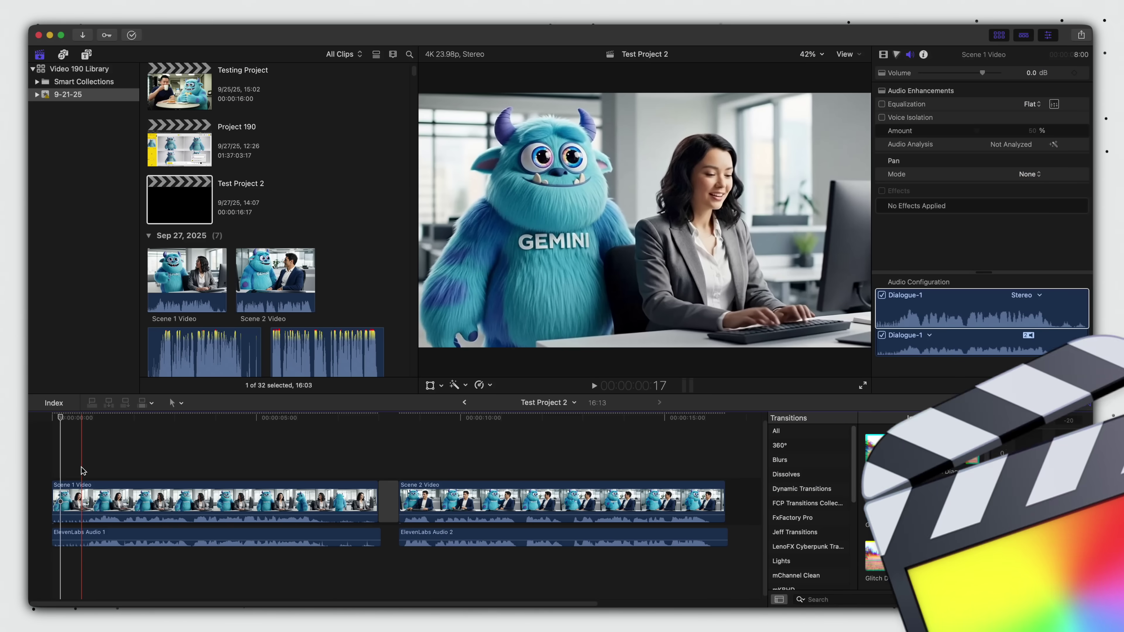
Step: Detach the audio from both the Scene 1 Video and Scene 2 Video clips
left_click(81, 500)
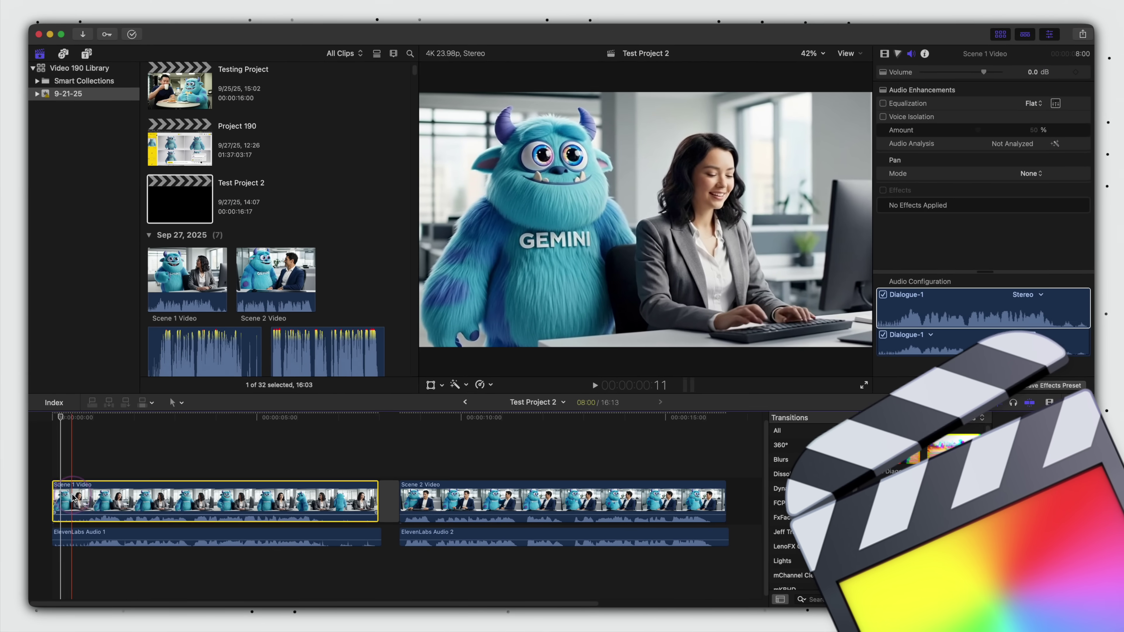
right_click(79, 501)
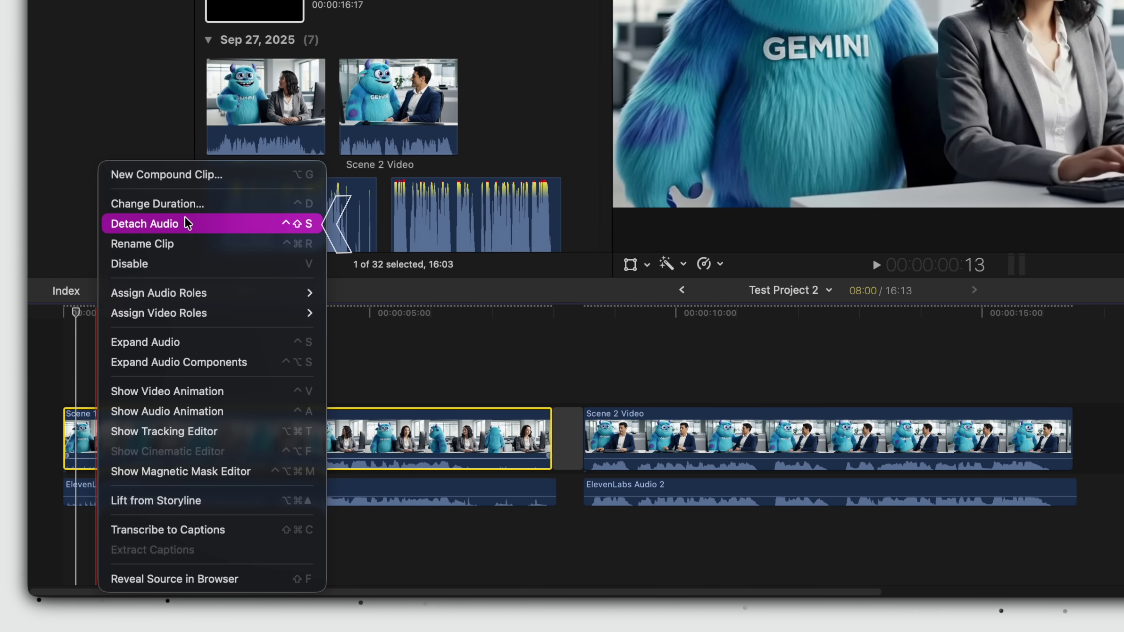
left_click(189, 224)
left_click(653, 436)
right_click(655, 436)
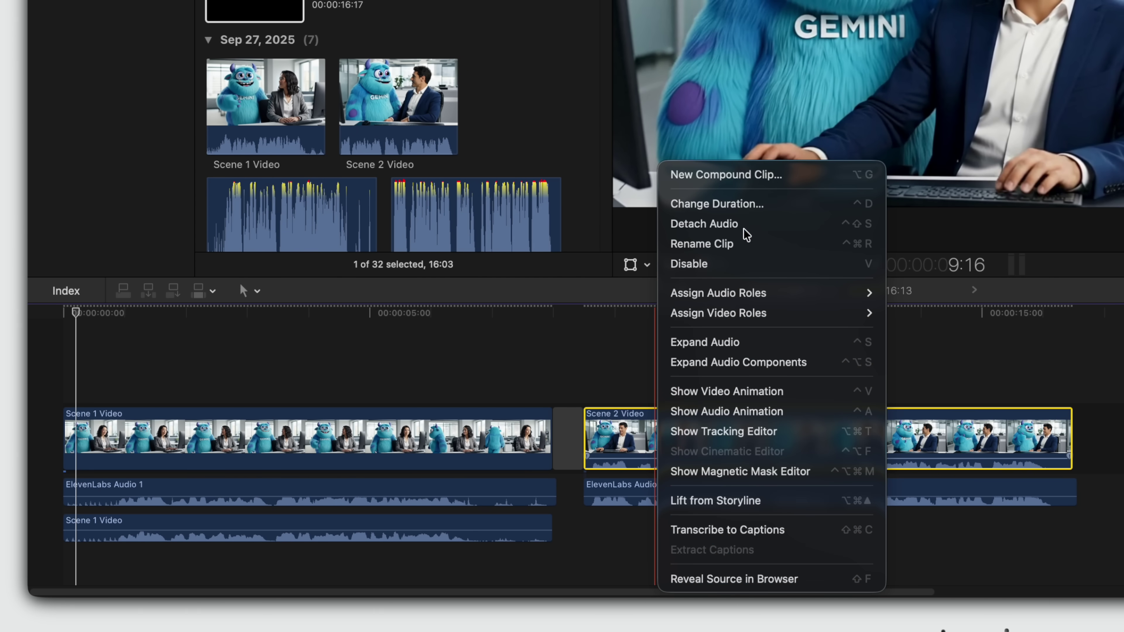
left_click(747, 225)
Step: Move both detached original audio clips above the ElevenLabs audio tracks
left_click(131, 527)
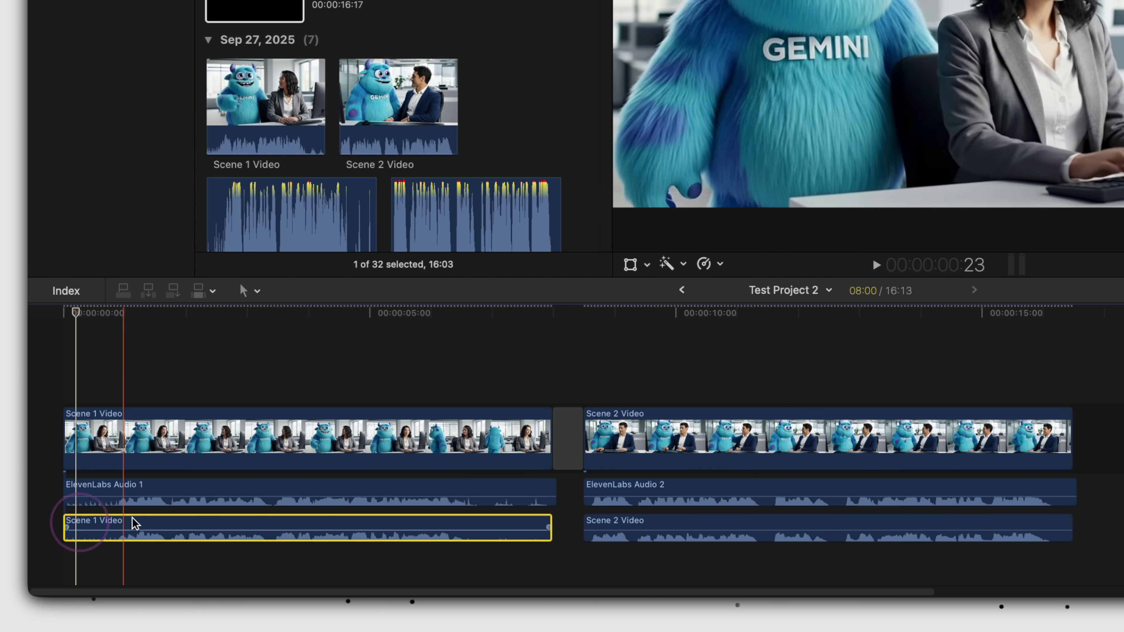
left_click(639, 529, "super")
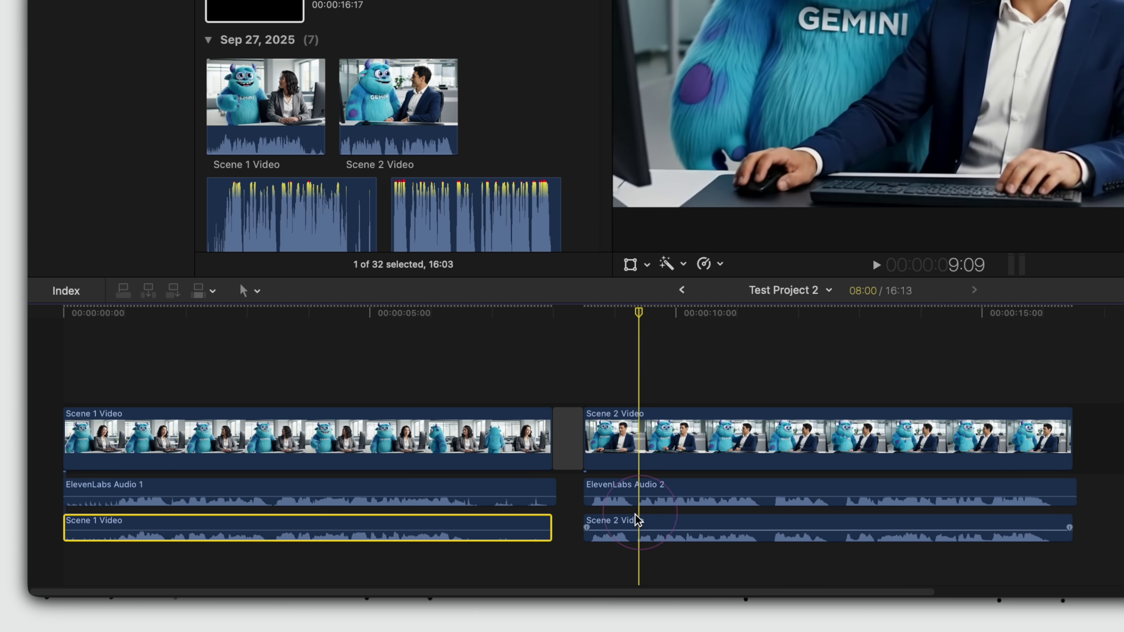
left_click_drag(639, 529, 586, 484)
Step: Blade Scene 1's audio at the mascot's line, disabling the original voice after and ElevenLabs voice before
left_click(502, 349)
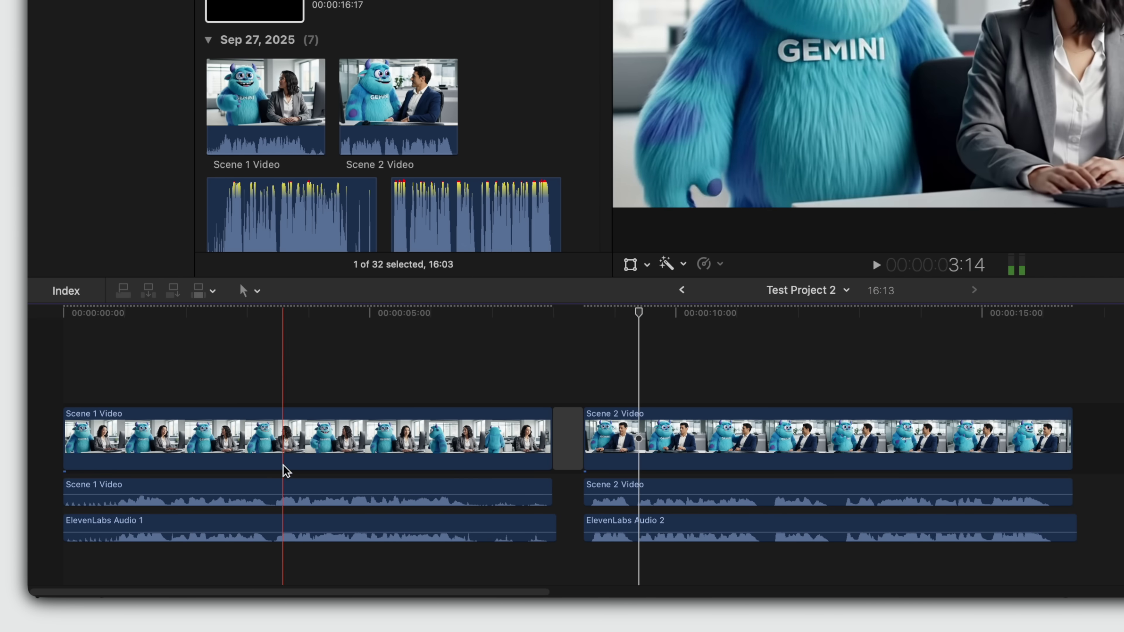
left_click(270, 492)
key("b")
left_click(271, 492)
left_click(271, 526)
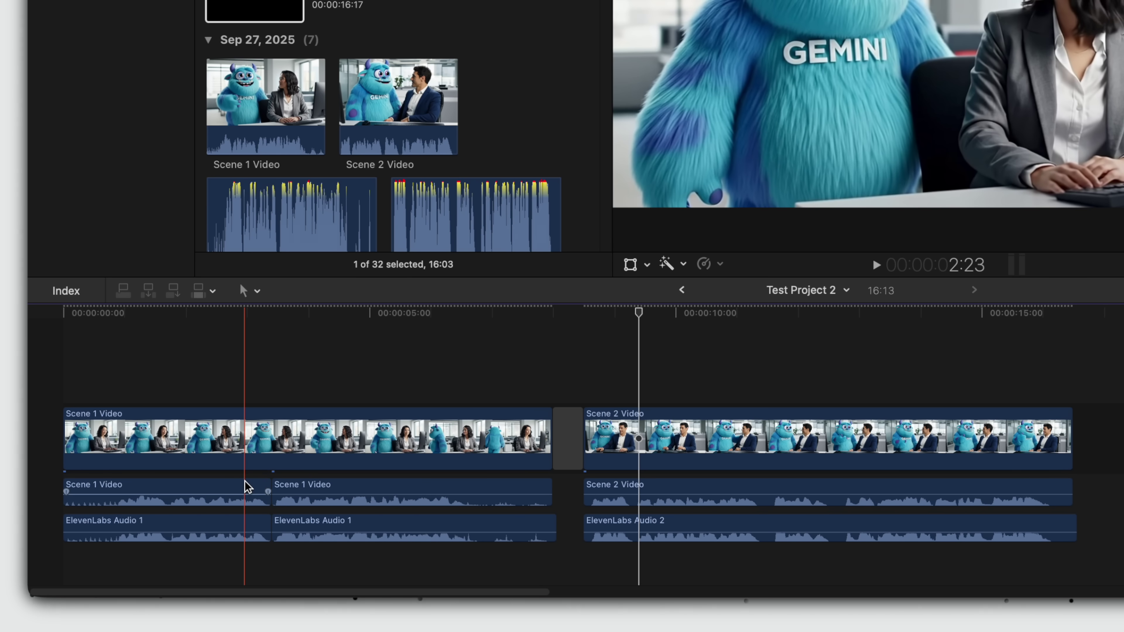
left_click(244, 527)
key("v")
left_click(411, 491)
key("v")
key("space")
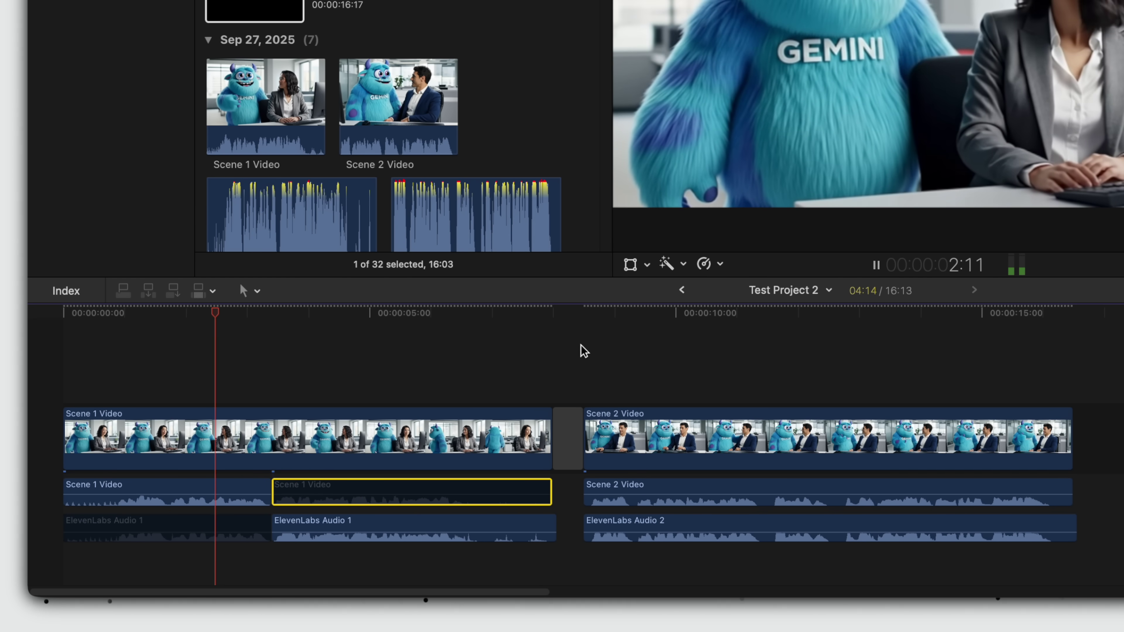
Step: Cut Scene 2's audio tracks where the mascot speaks and select ElevenLabs Audio 2's first part
left_click(715, 425)
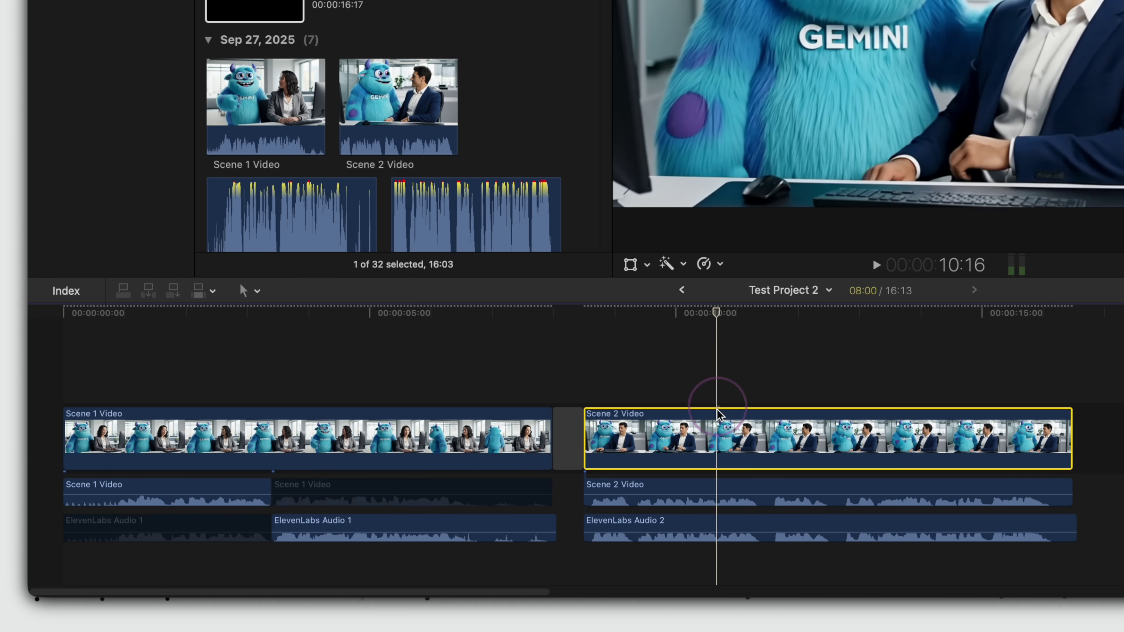
left_click(766, 491)
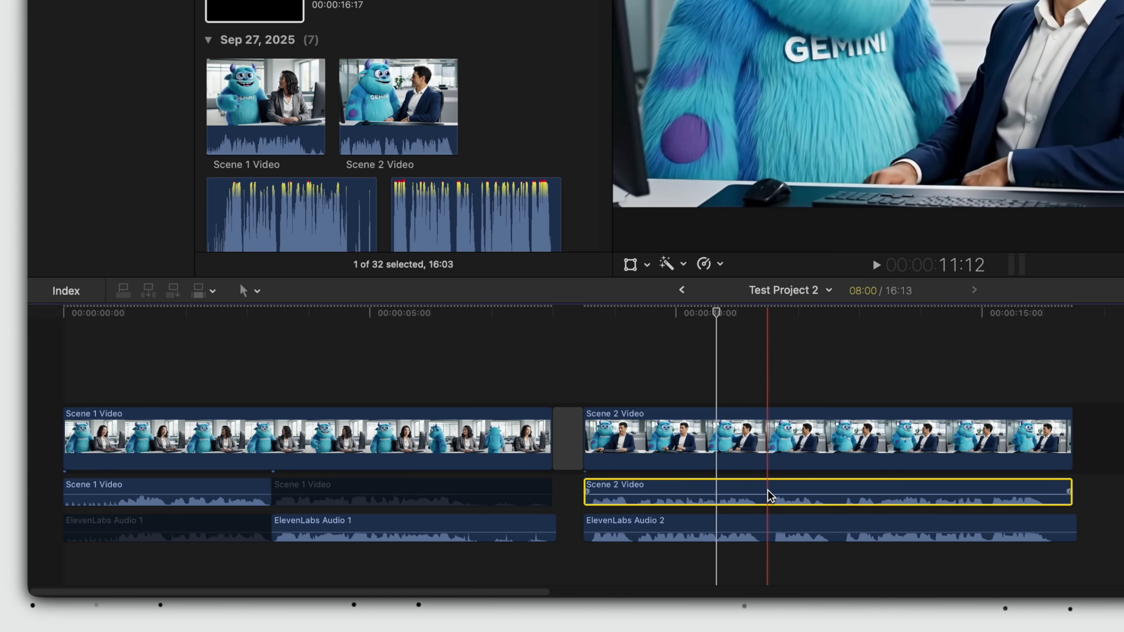
key("super+b")
key("super+b")
left_click(747, 520)
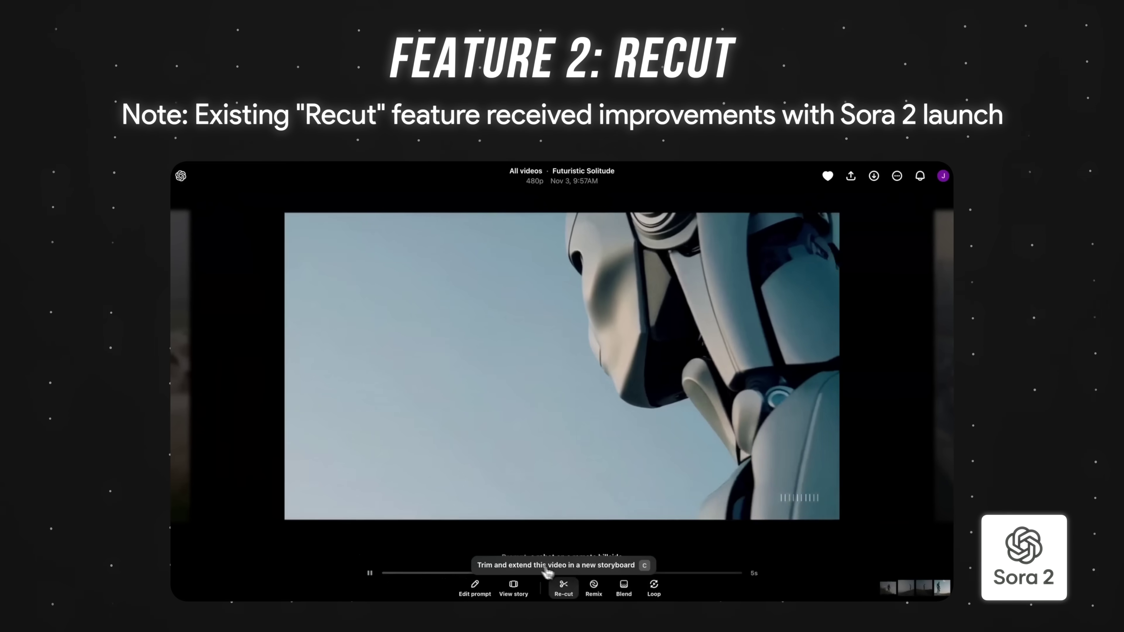
Step: Re-cut the Futuristic Solitude video into a new storyboard
left_click(568, 593)
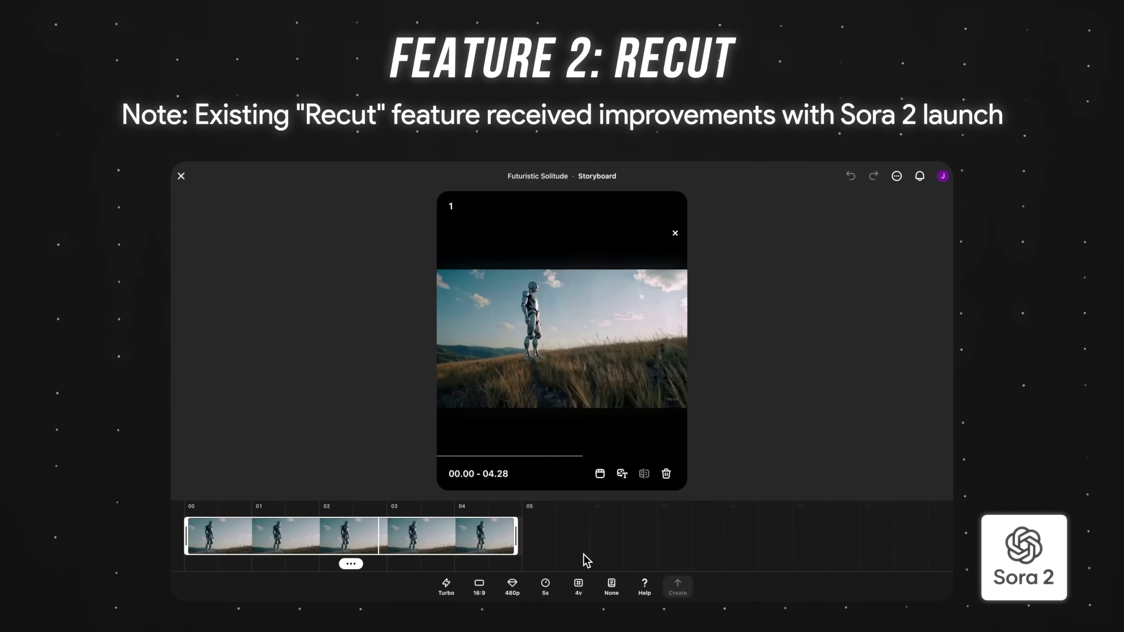